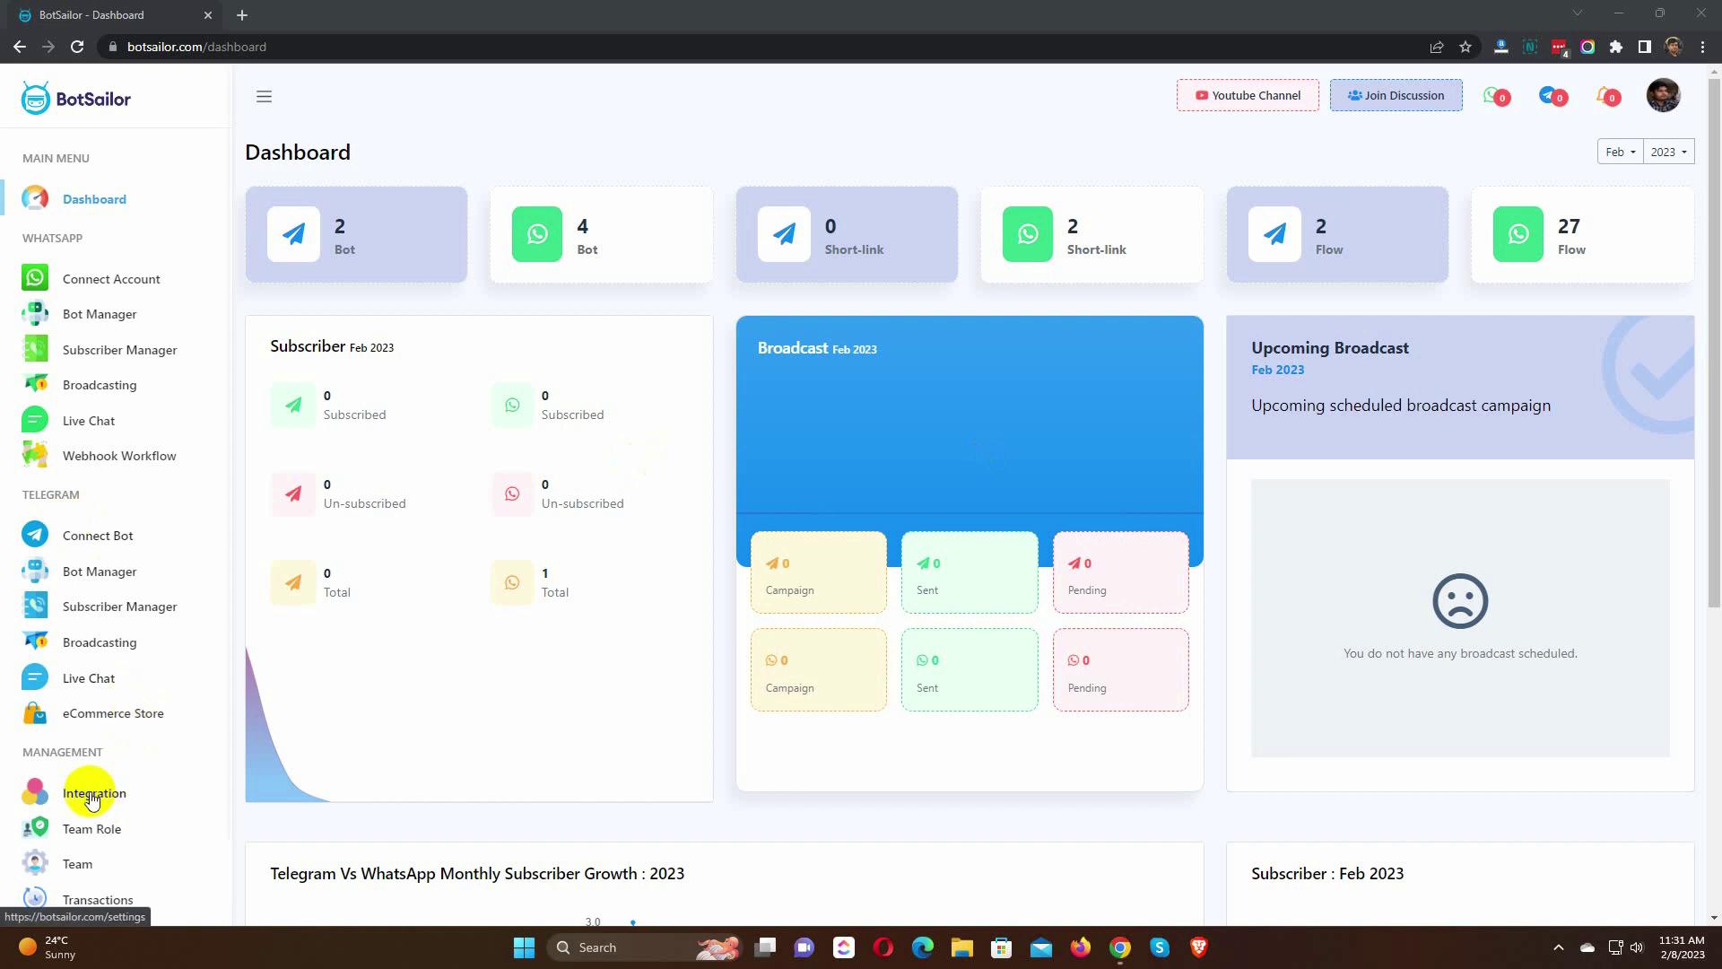
Step: Show the E-commerce Profile list with the WooCommerce Store and Shopify Store integrations
{"action": "left_click", "coordinate": [91, 794]}
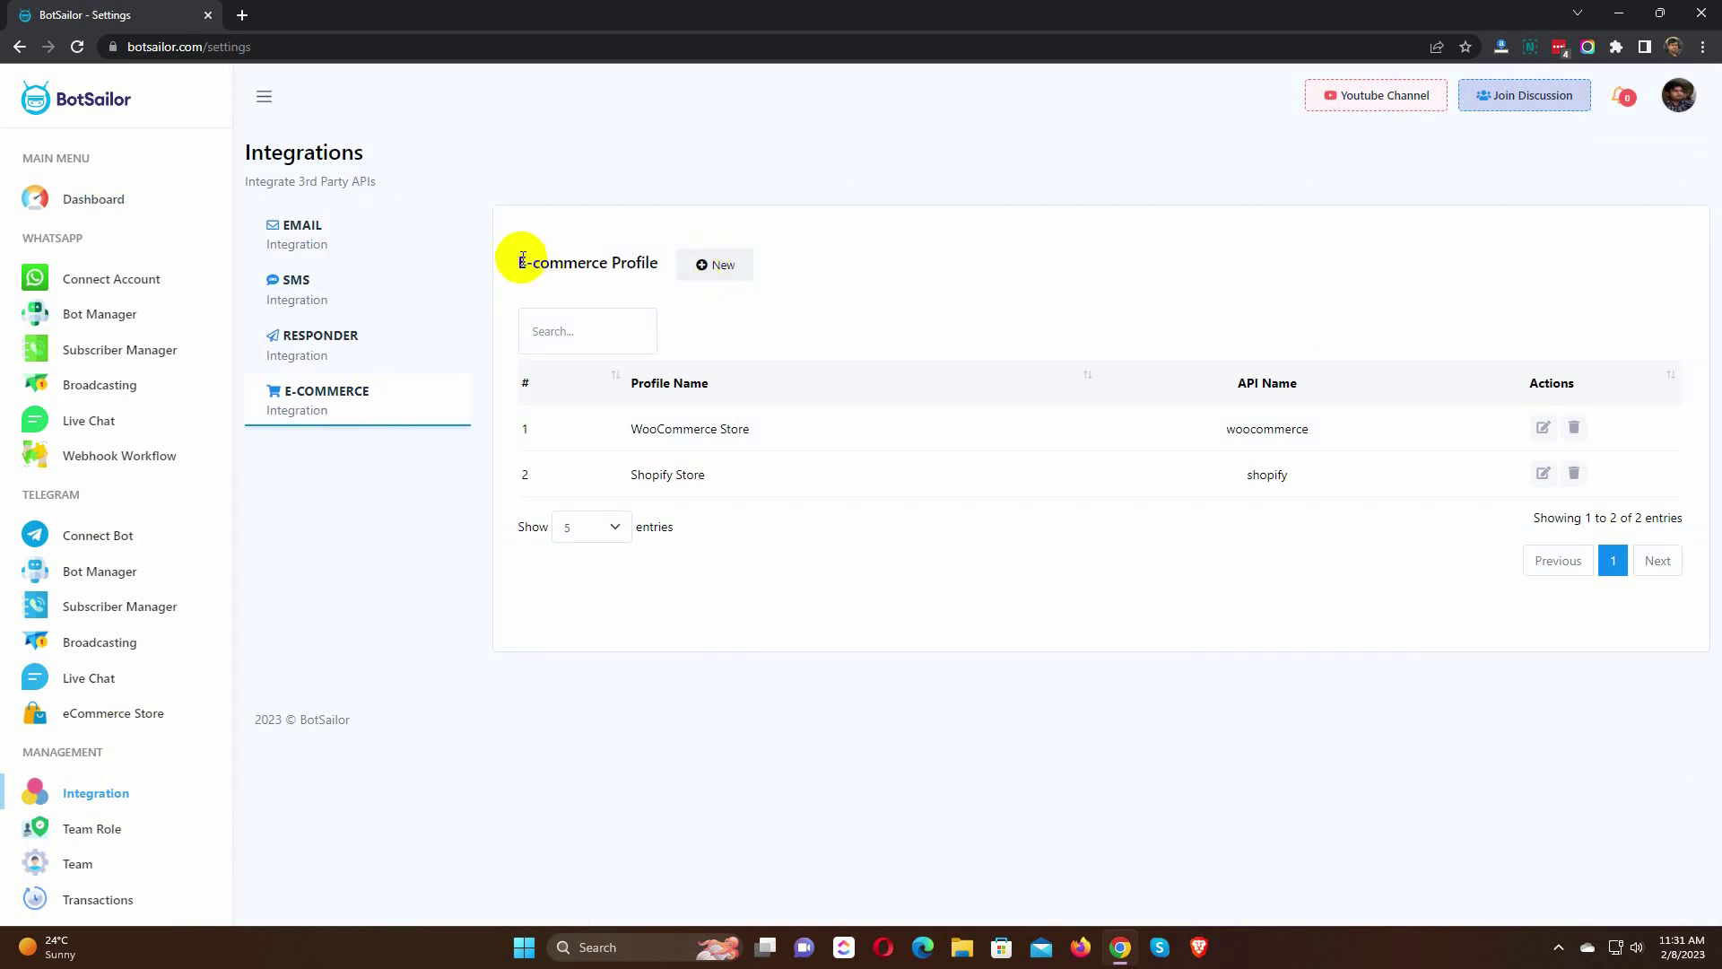
{"action": "left_click_drag", "start_coordinate": [522, 260], "coordinate": [668, 302]}
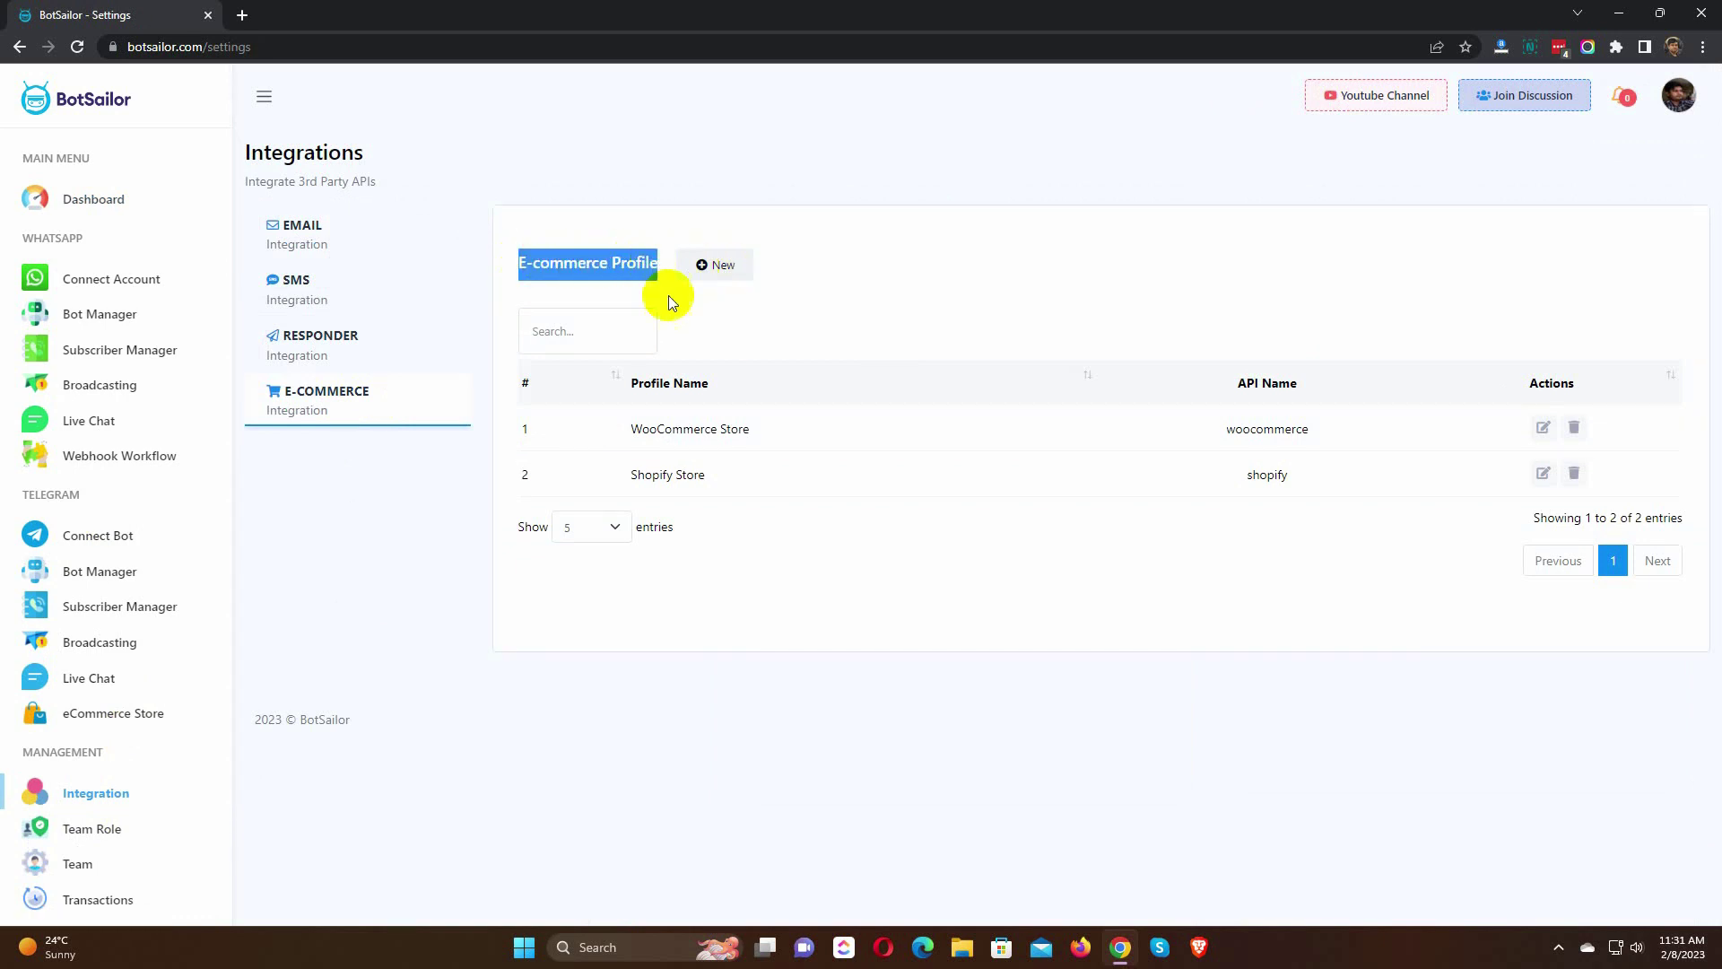
Step: Open the Chatbotzzz Technical Support bot's Message Template settings and review its four approved templates
{"action": "left_click", "coordinate": [448, 296]}
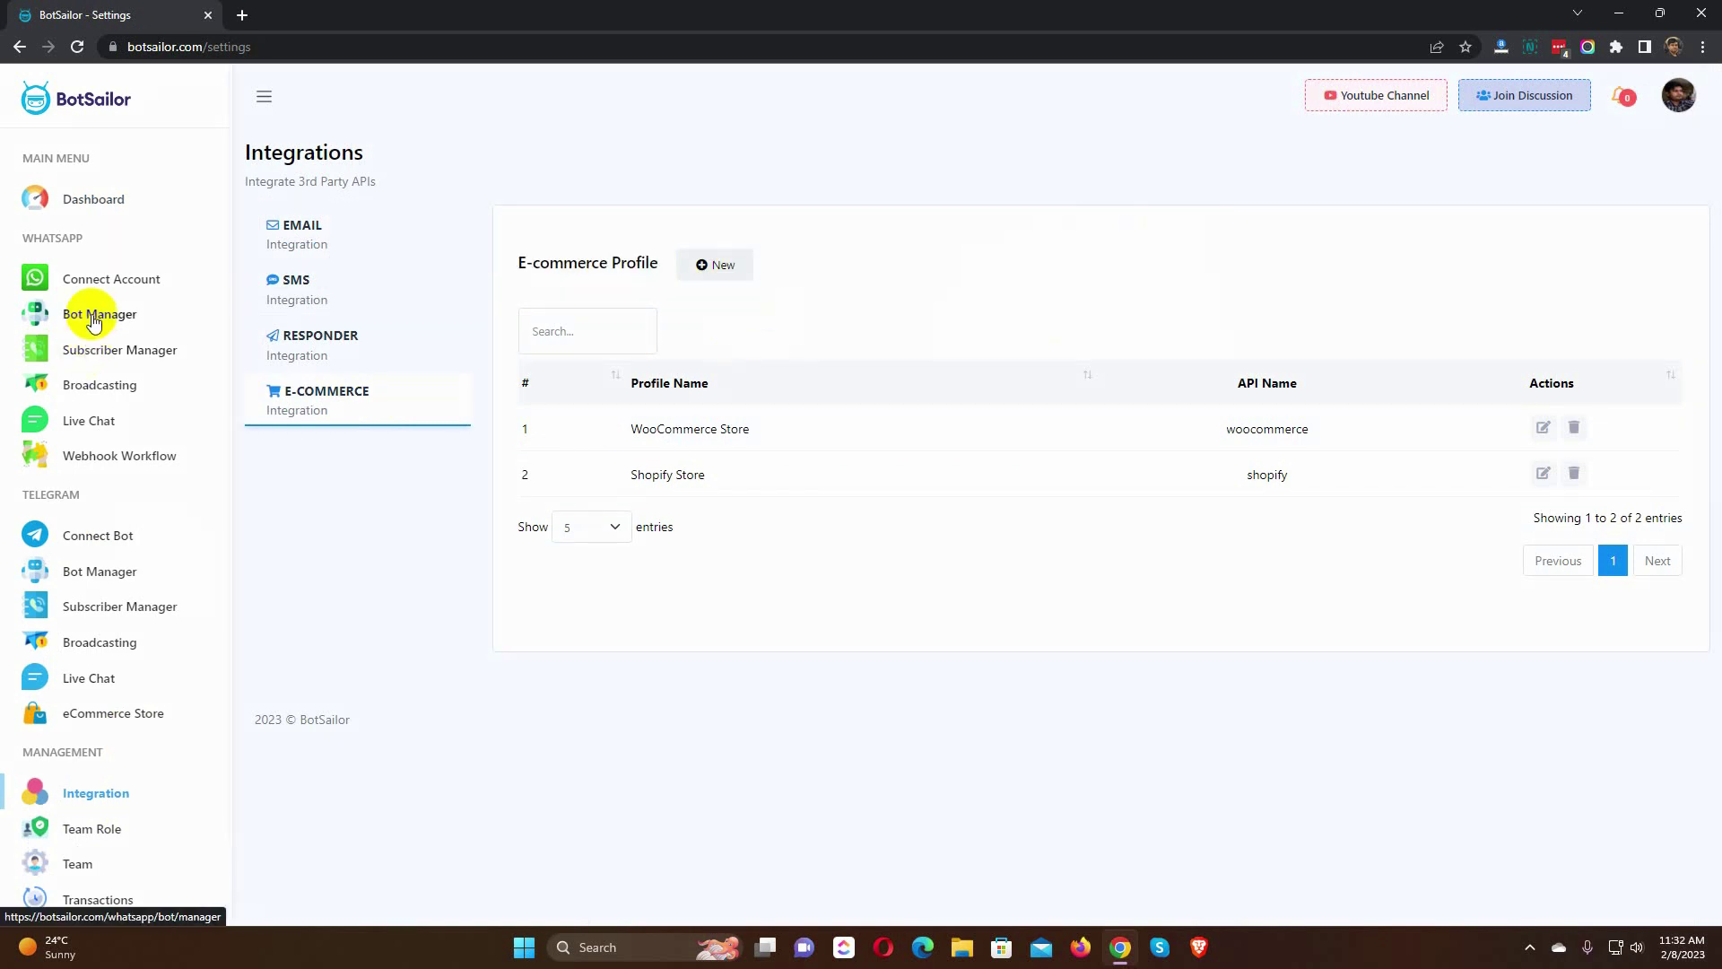
{"action": "left_click", "coordinate": [95, 315]}
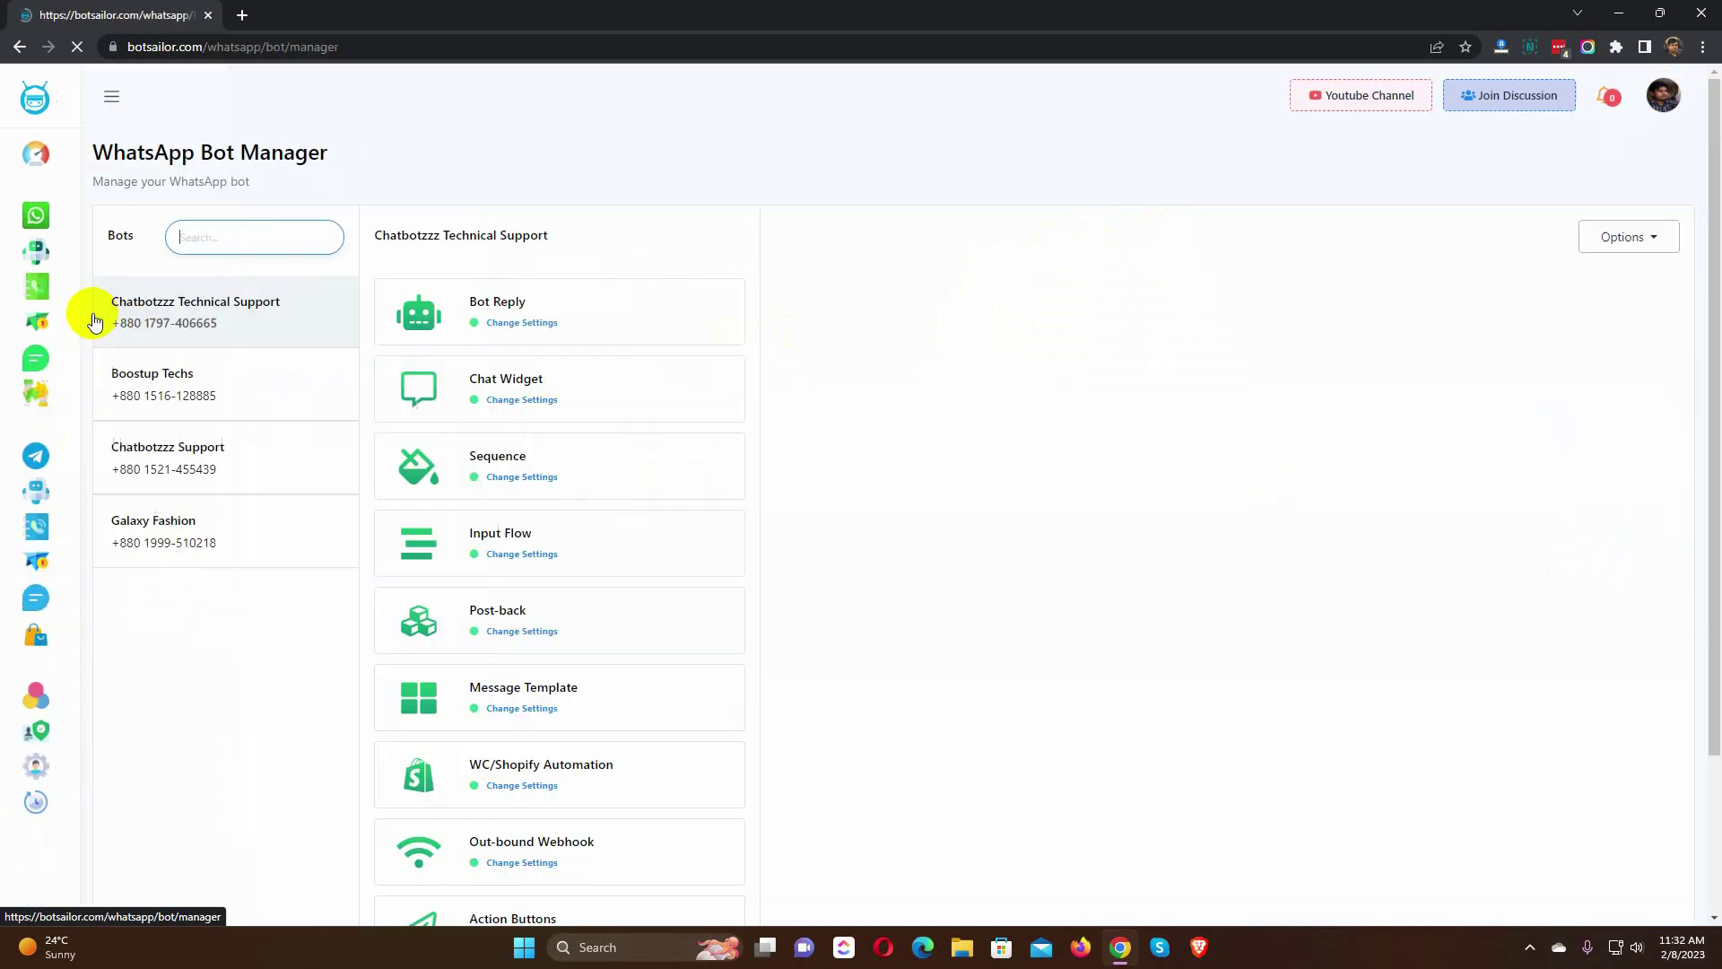
{"action": "left_click", "coordinate": [213, 318]}
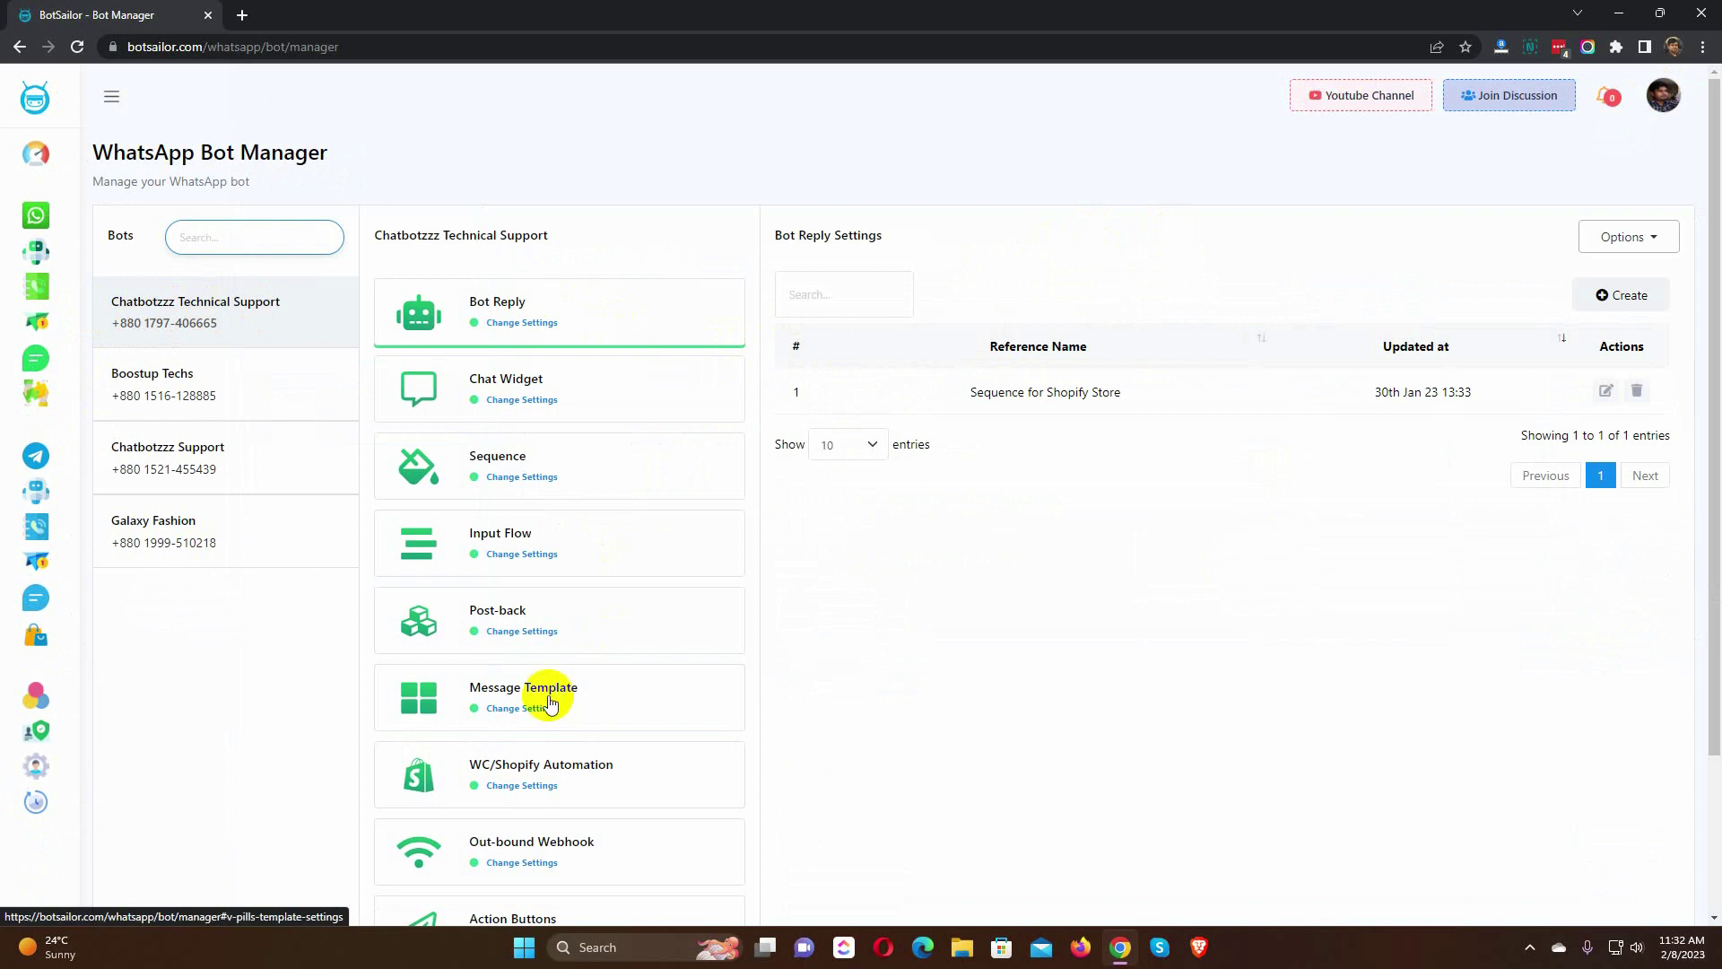
{"action": "left_click", "coordinate": [550, 702]}
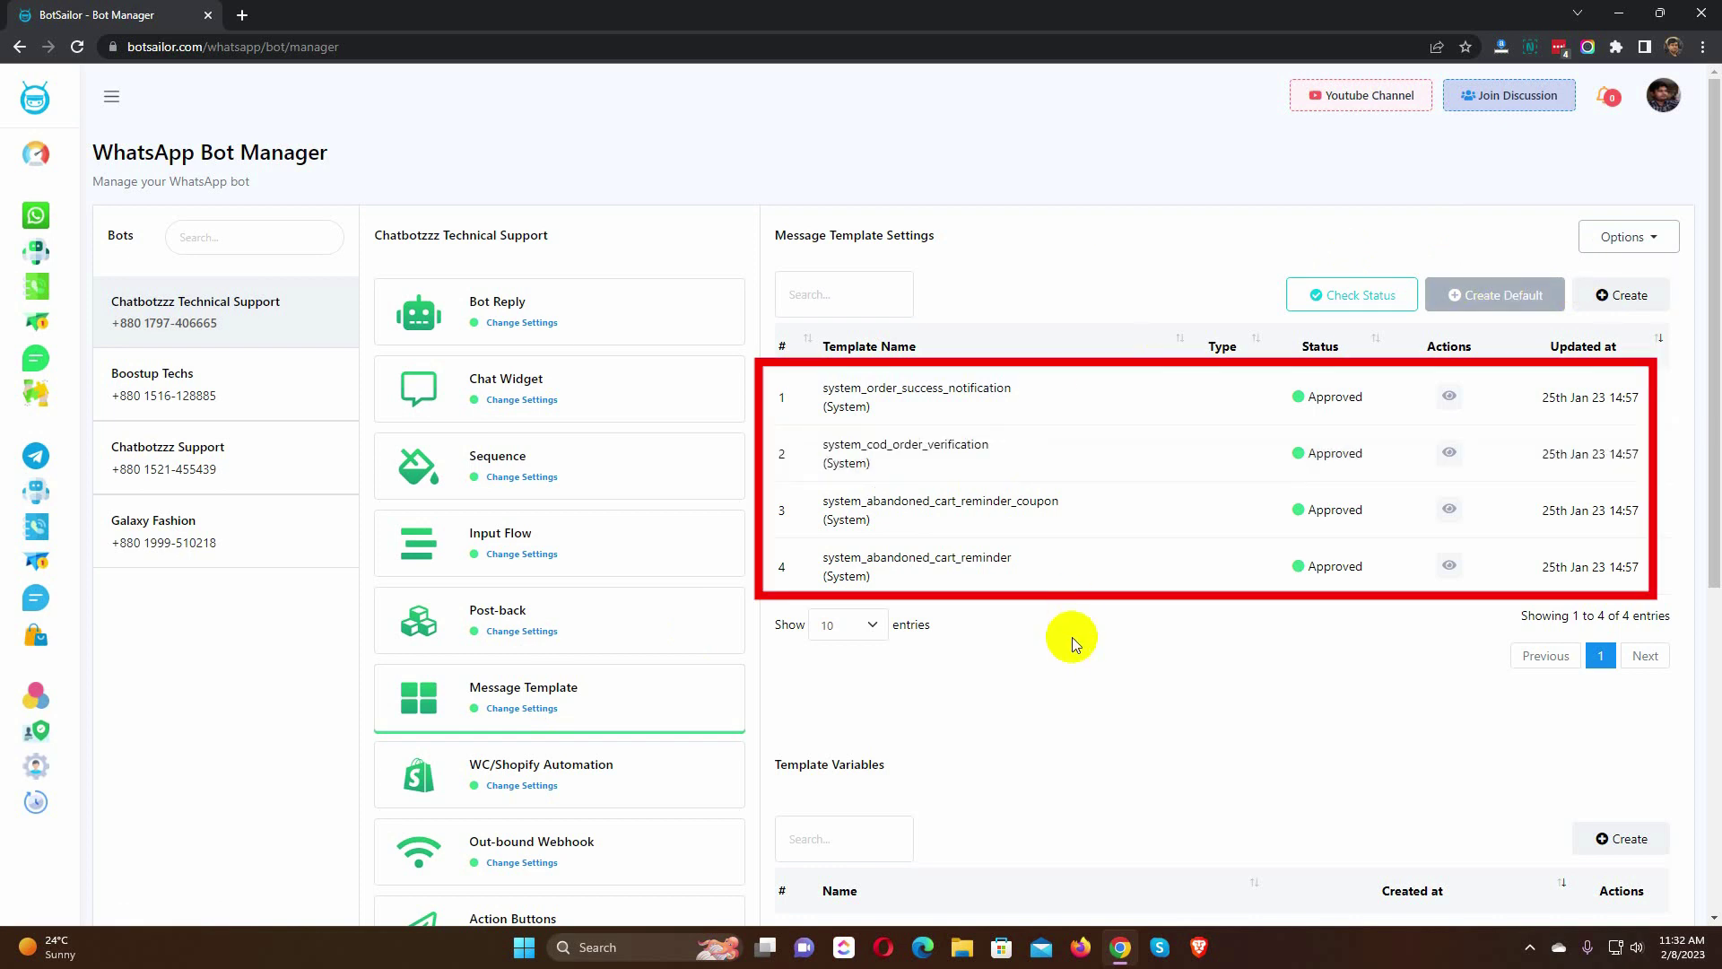
{"action": "scroll", "coordinate": [1073, 637], "scroll_direction": "down", "scroll_amount": 6}
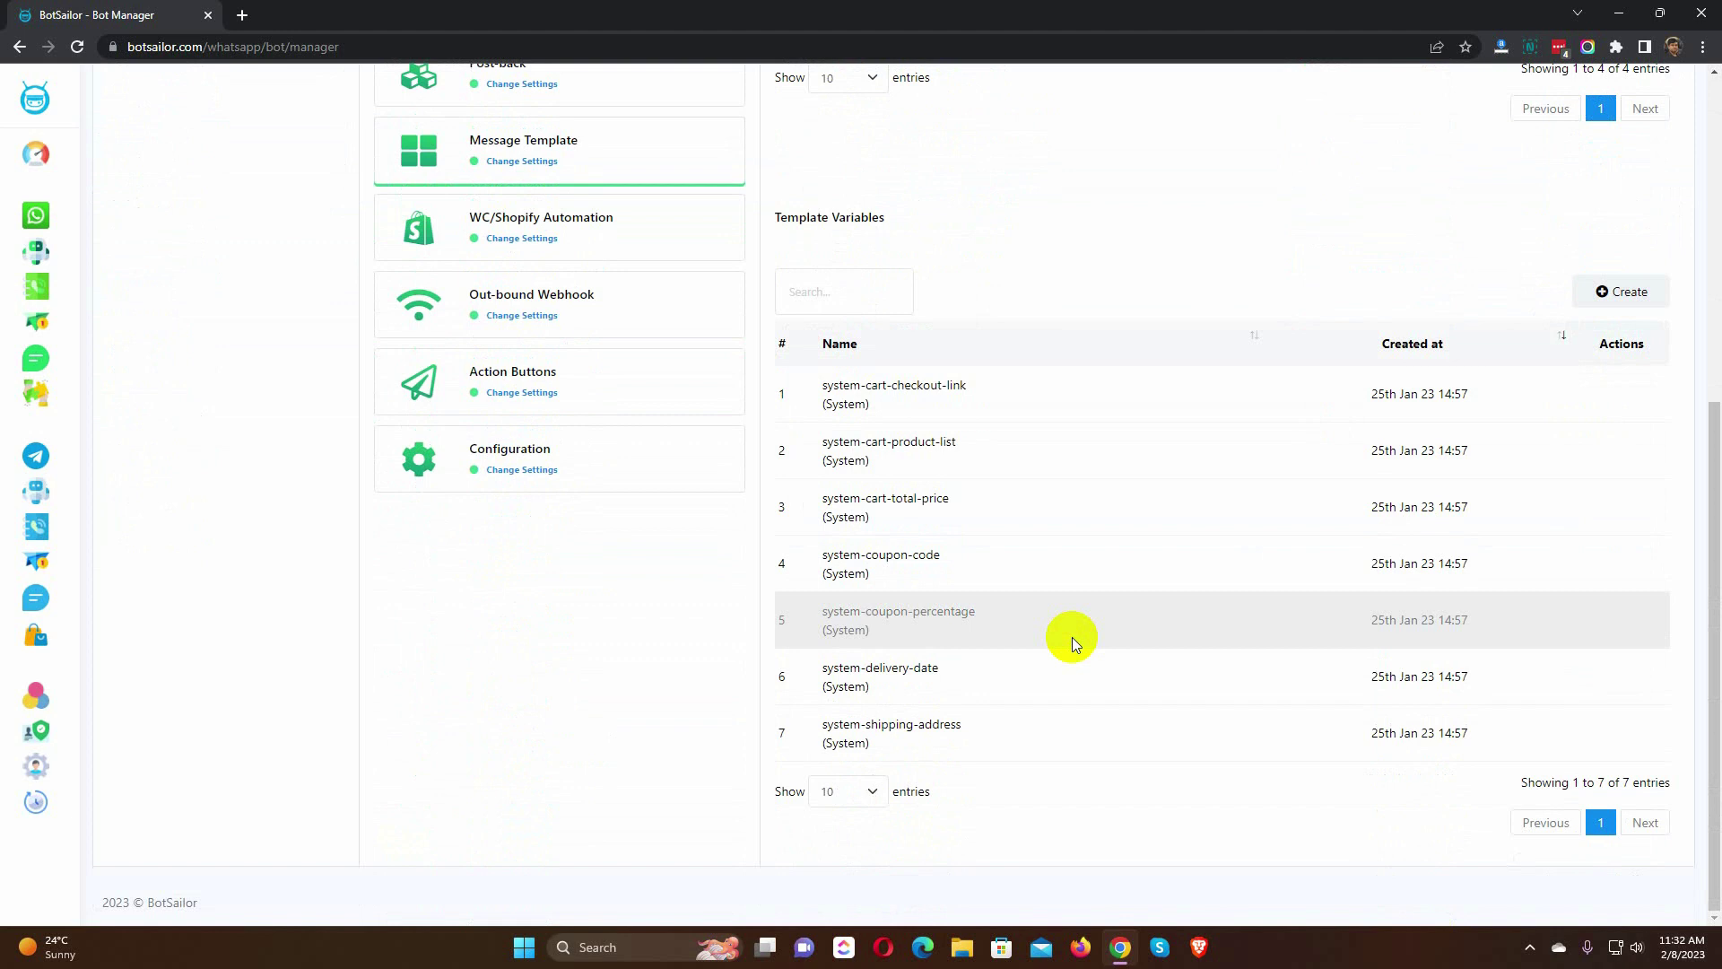
{"action": "scroll", "coordinate": [1072, 636], "scroll_direction": "up", "scroll_amount": 6}
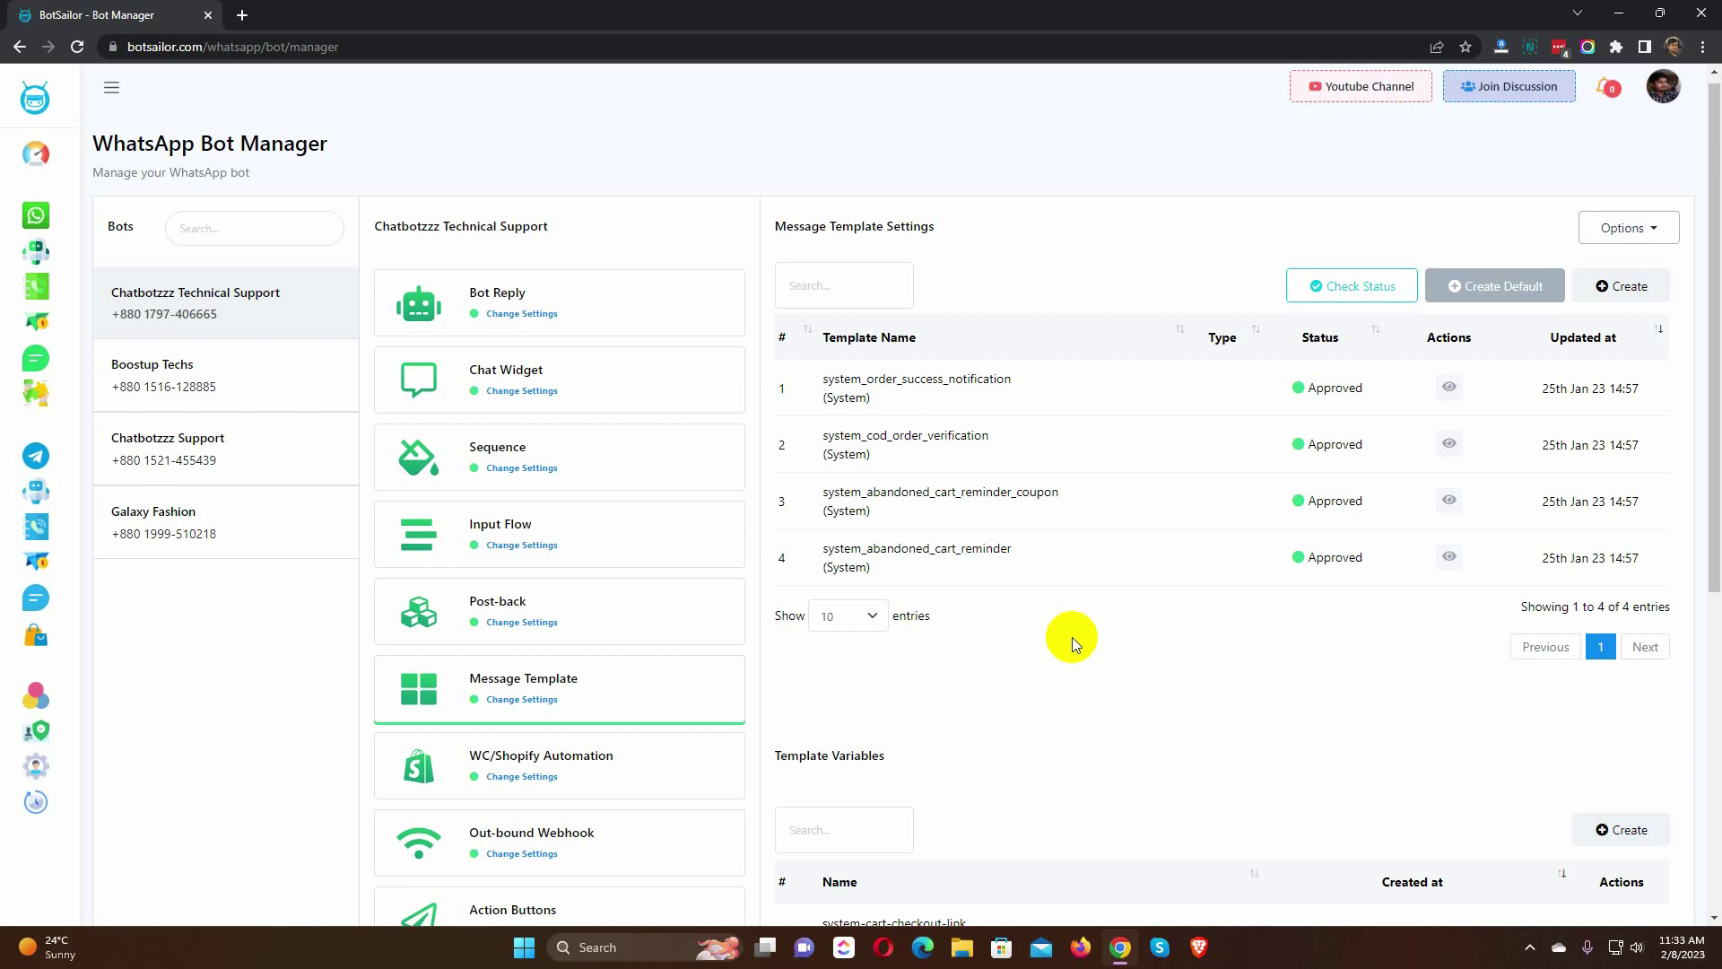
Step: Start a new template named order_status_notification, English (US), Marketing category, with no header
{"action": "left_click", "coordinate": [1632, 287]}
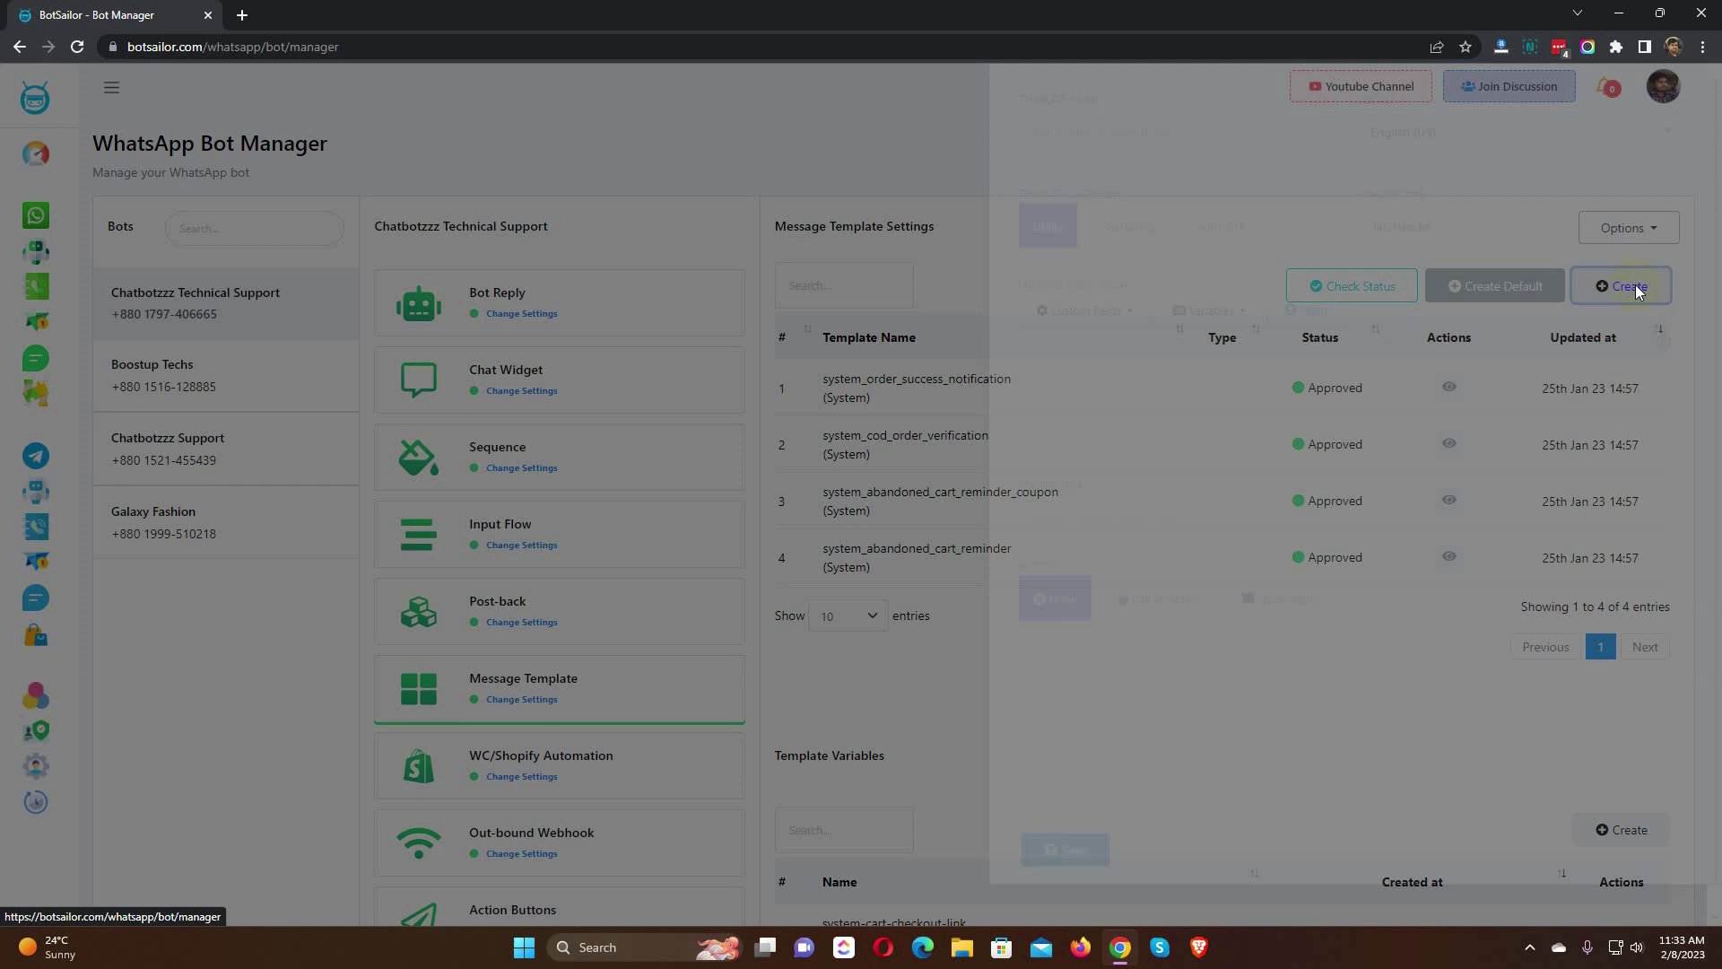
{"action": "left_click", "coordinate": [1090, 173]}
{"action": "type", "text": "order_status_notification"}
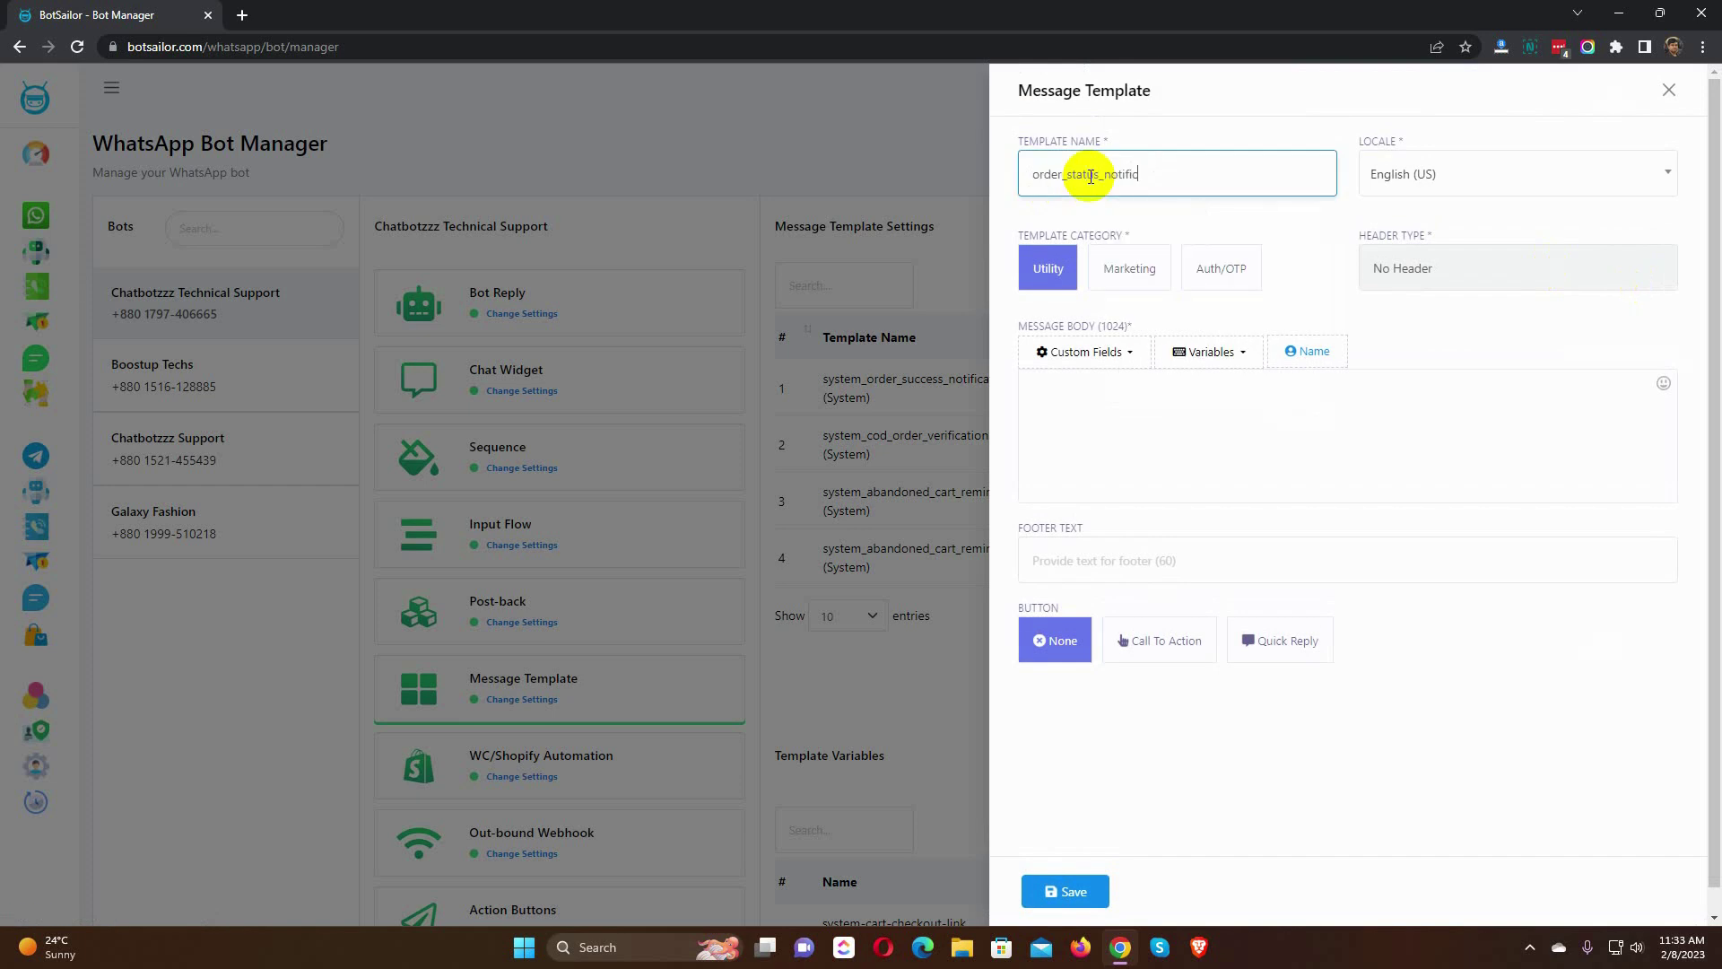
{"action": "left_click", "coordinate": [1448, 175]}
{"action": "left_click", "coordinate": [1422, 306]}
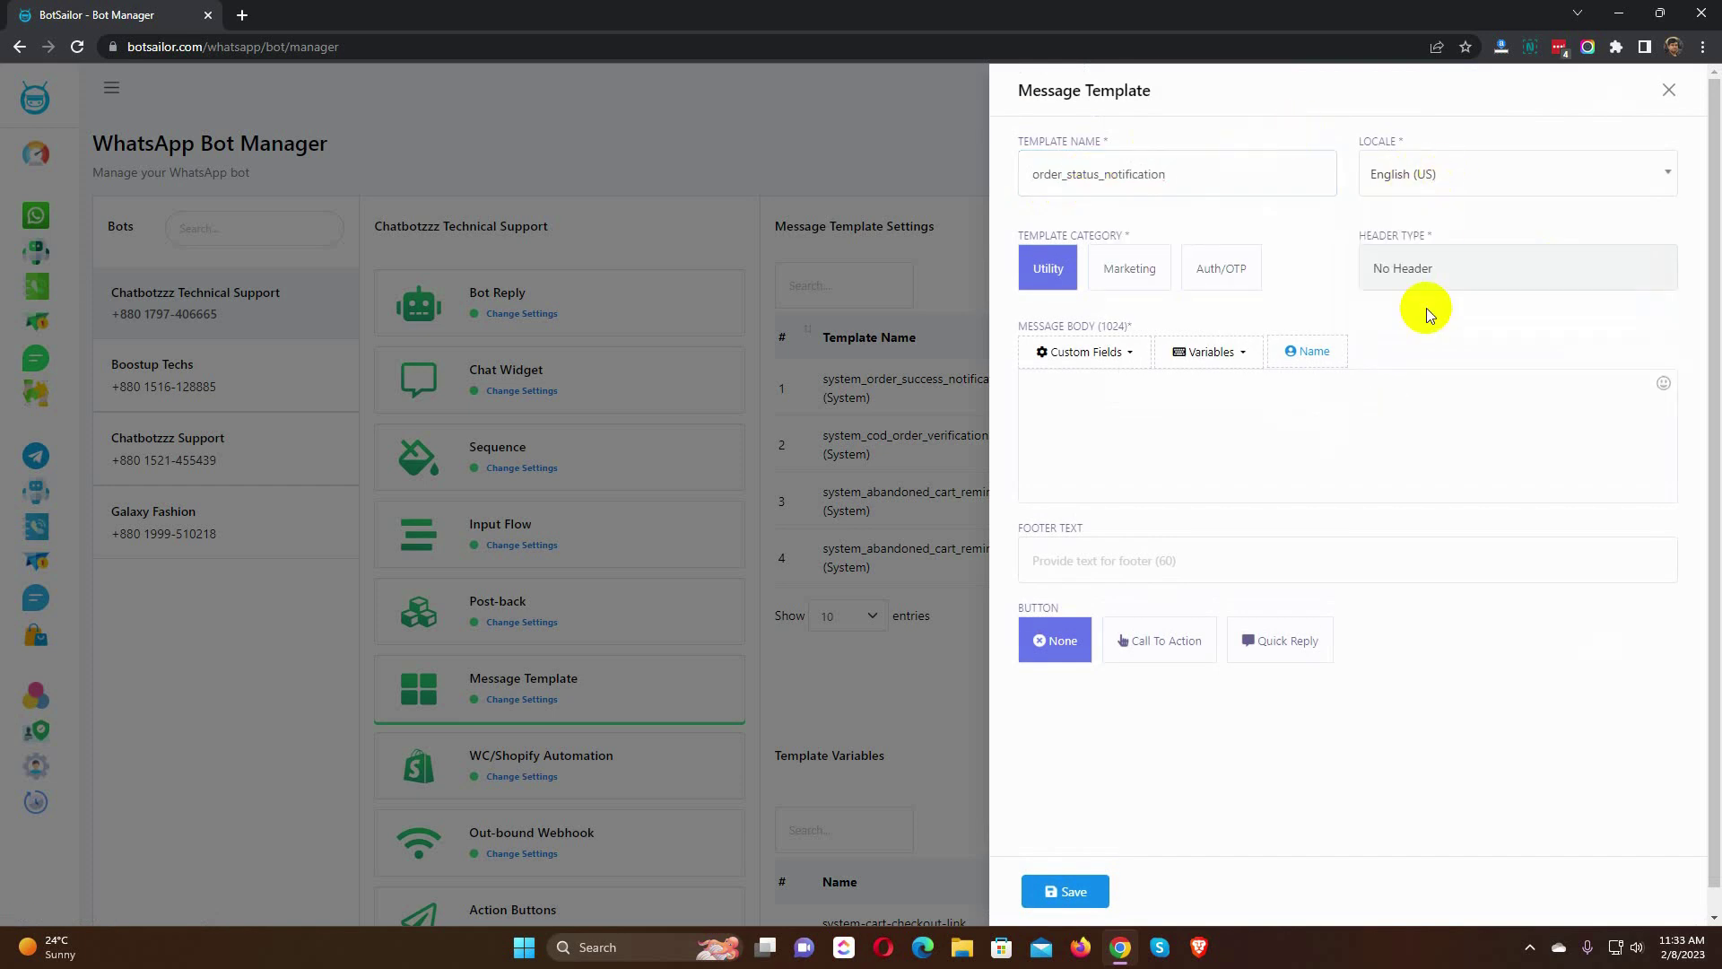
{"action": "left_click", "coordinate": [1134, 269]}
{"action": "double_click", "coordinate": [1435, 269]}
{"action": "left_click", "coordinate": [1437, 279]}
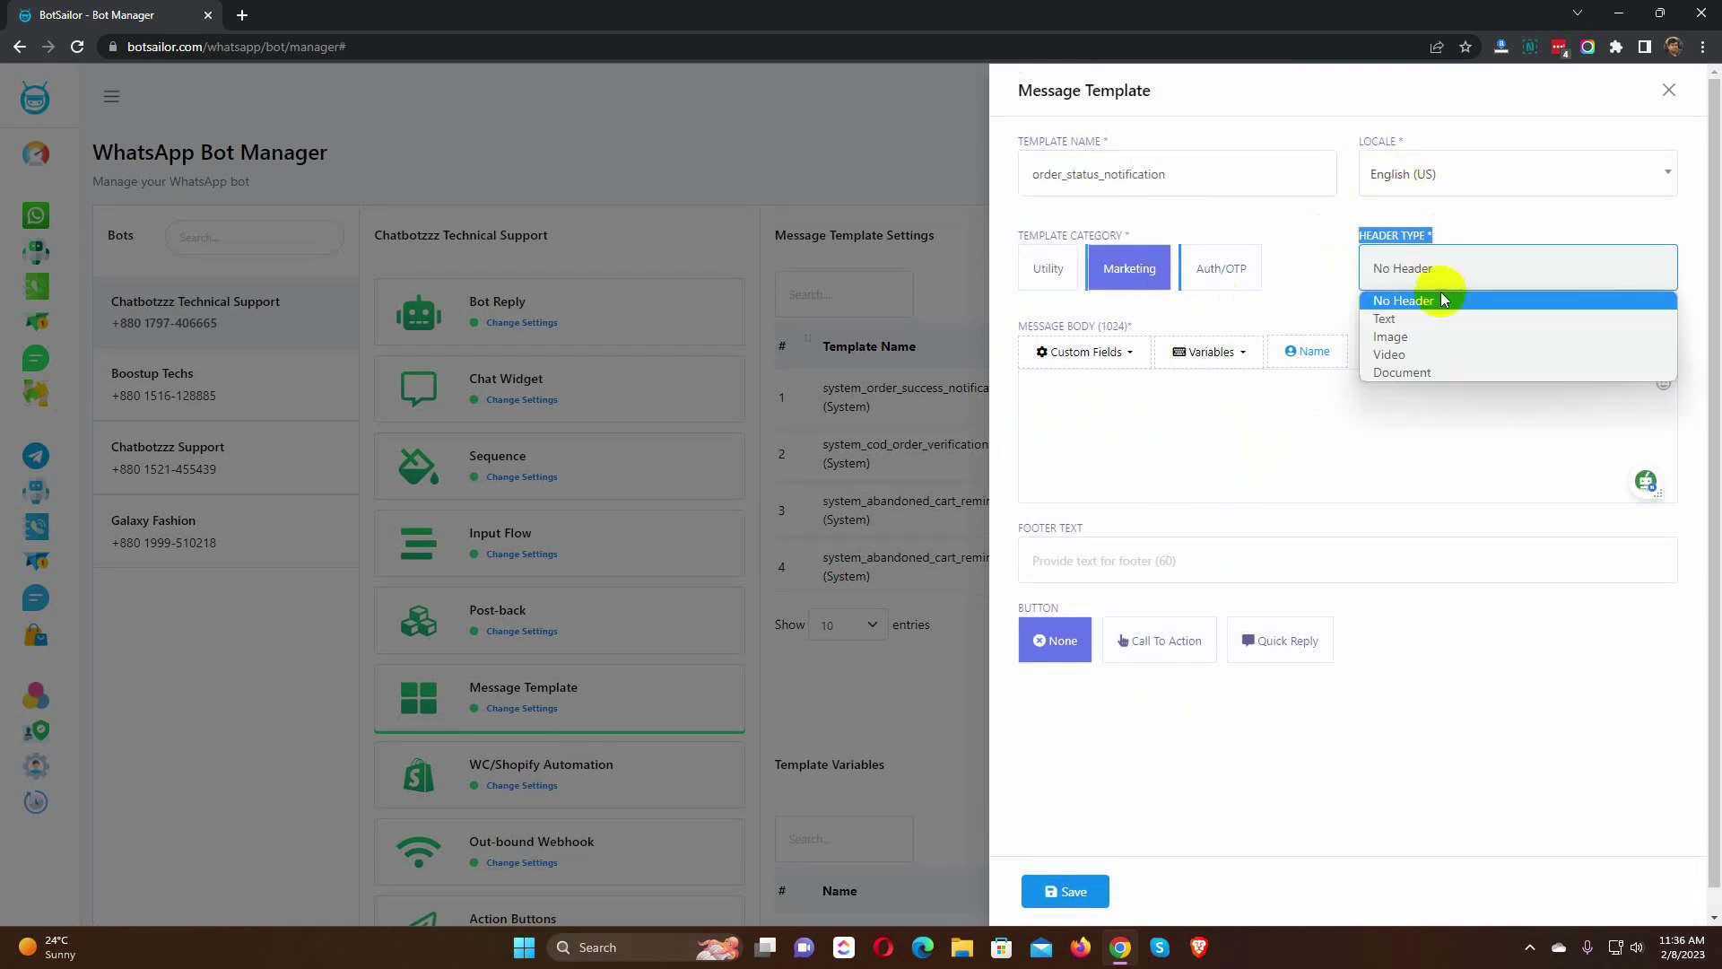
{"action": "left_click", "coordinate": [1325, 292]}
Step: Write the body greeting #User-Name# with product list, total price and delivery date variables, plus closing thanks
{"action": "left_click", "coordinate": [1196, 416]}
{"action": "type", "text": "Hello,  #User-Name#,  Thank you for creating an order from our store. Here are your order details.  Products in ord"}
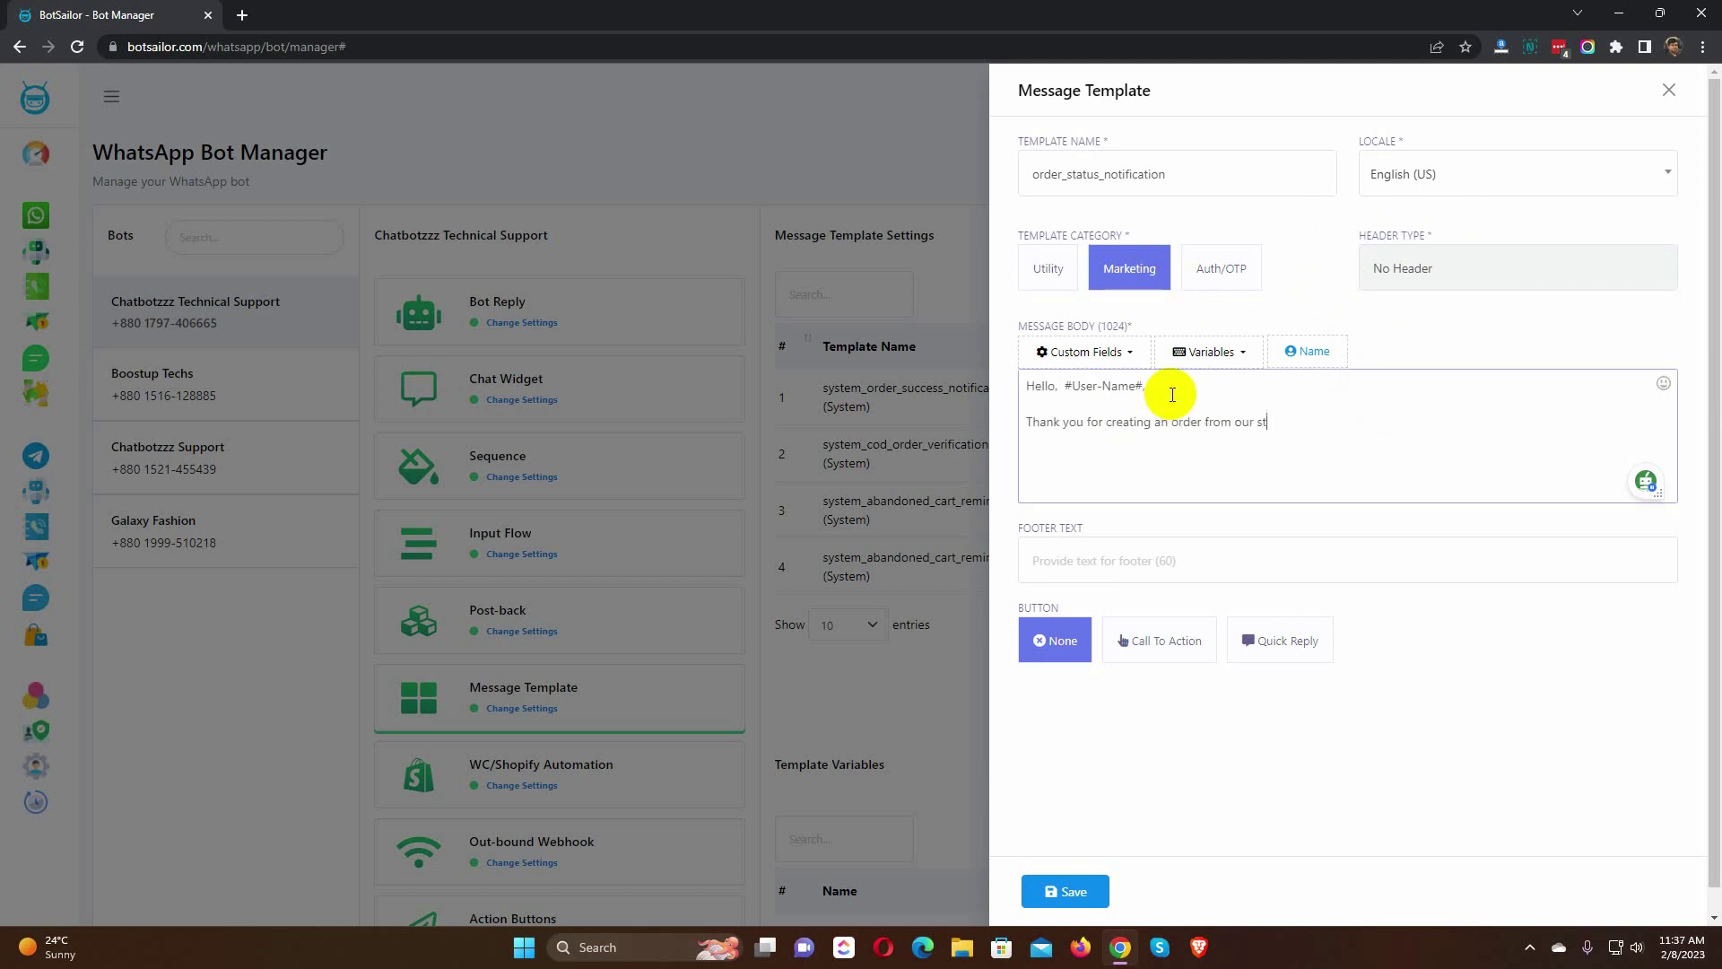
{"action": "type", "text": "er:"}
{"action": "left_click", "coordinate": [1211, 352]}
{"action": "left_click", "coordinate": [1214, 389]}
{"action": "key", "text": "Return"}
{"action": "type", "text": "Total Price:"}
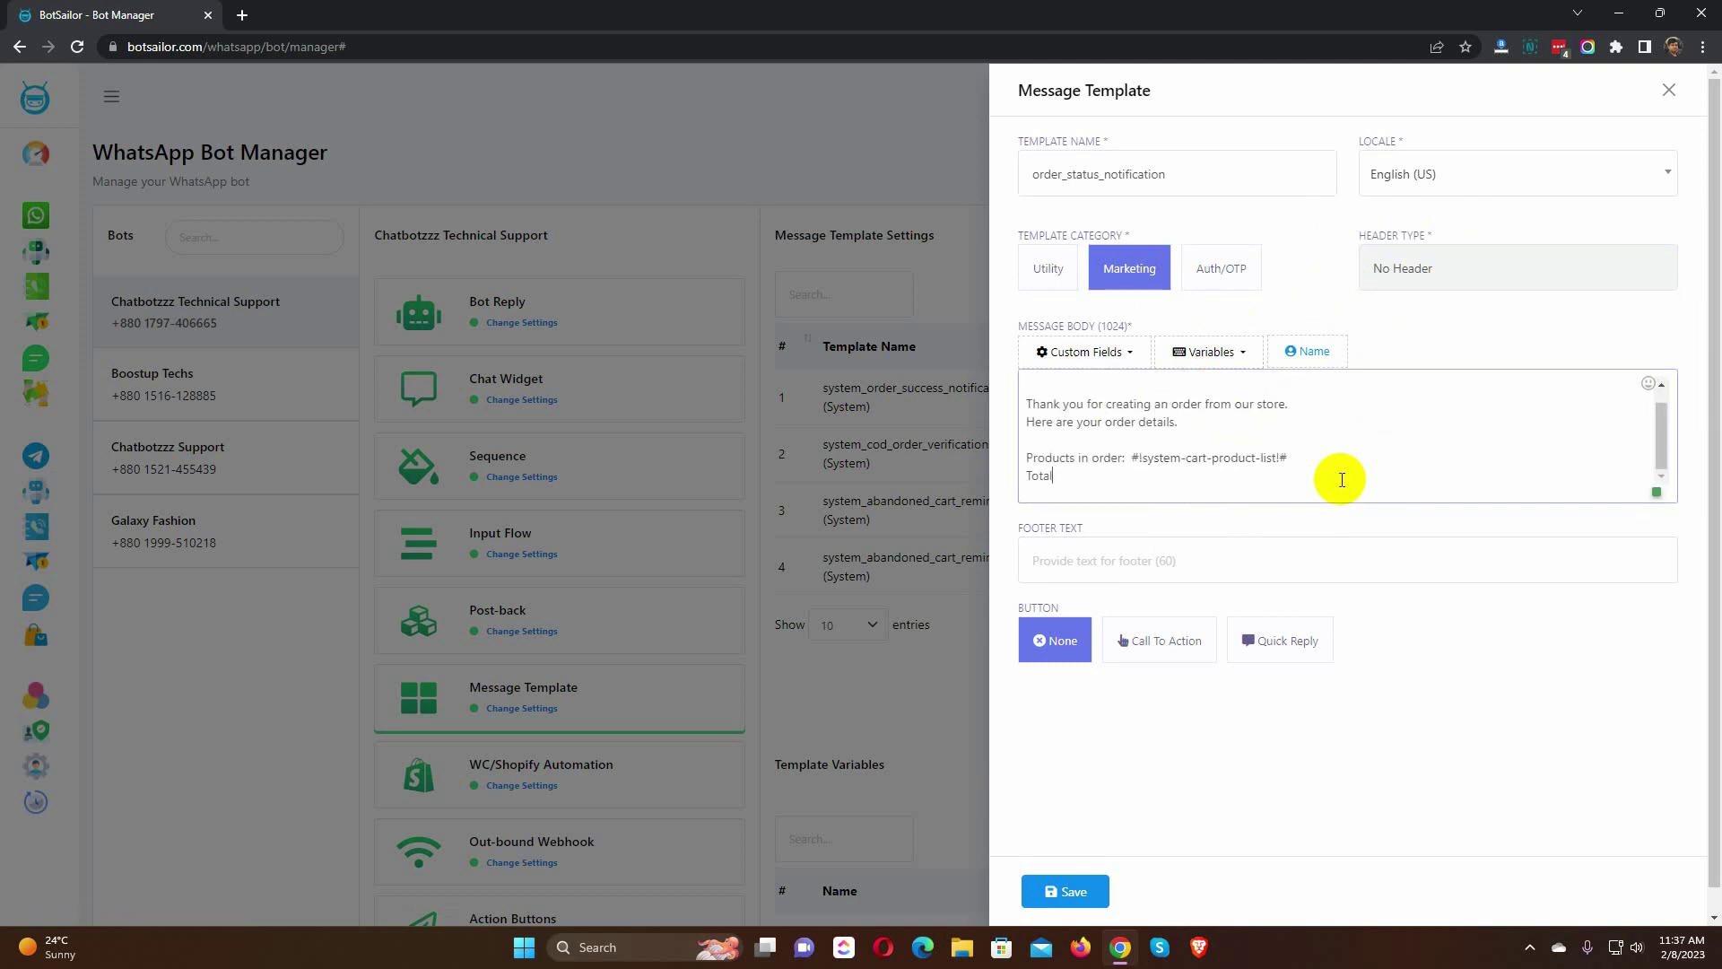
{"action": "left_click", "coordinate": [1211, 352]}
{"action": "left_click", "coordinate": [1224, 413]}
{"action": "key", "text": "Return"}
{"action": "type", "text": "Delivery Date:"}
{"action": "left_click", "coordinate": [1211, 352]}
{"action": "left_click", "coordinate": [1280, 450]}
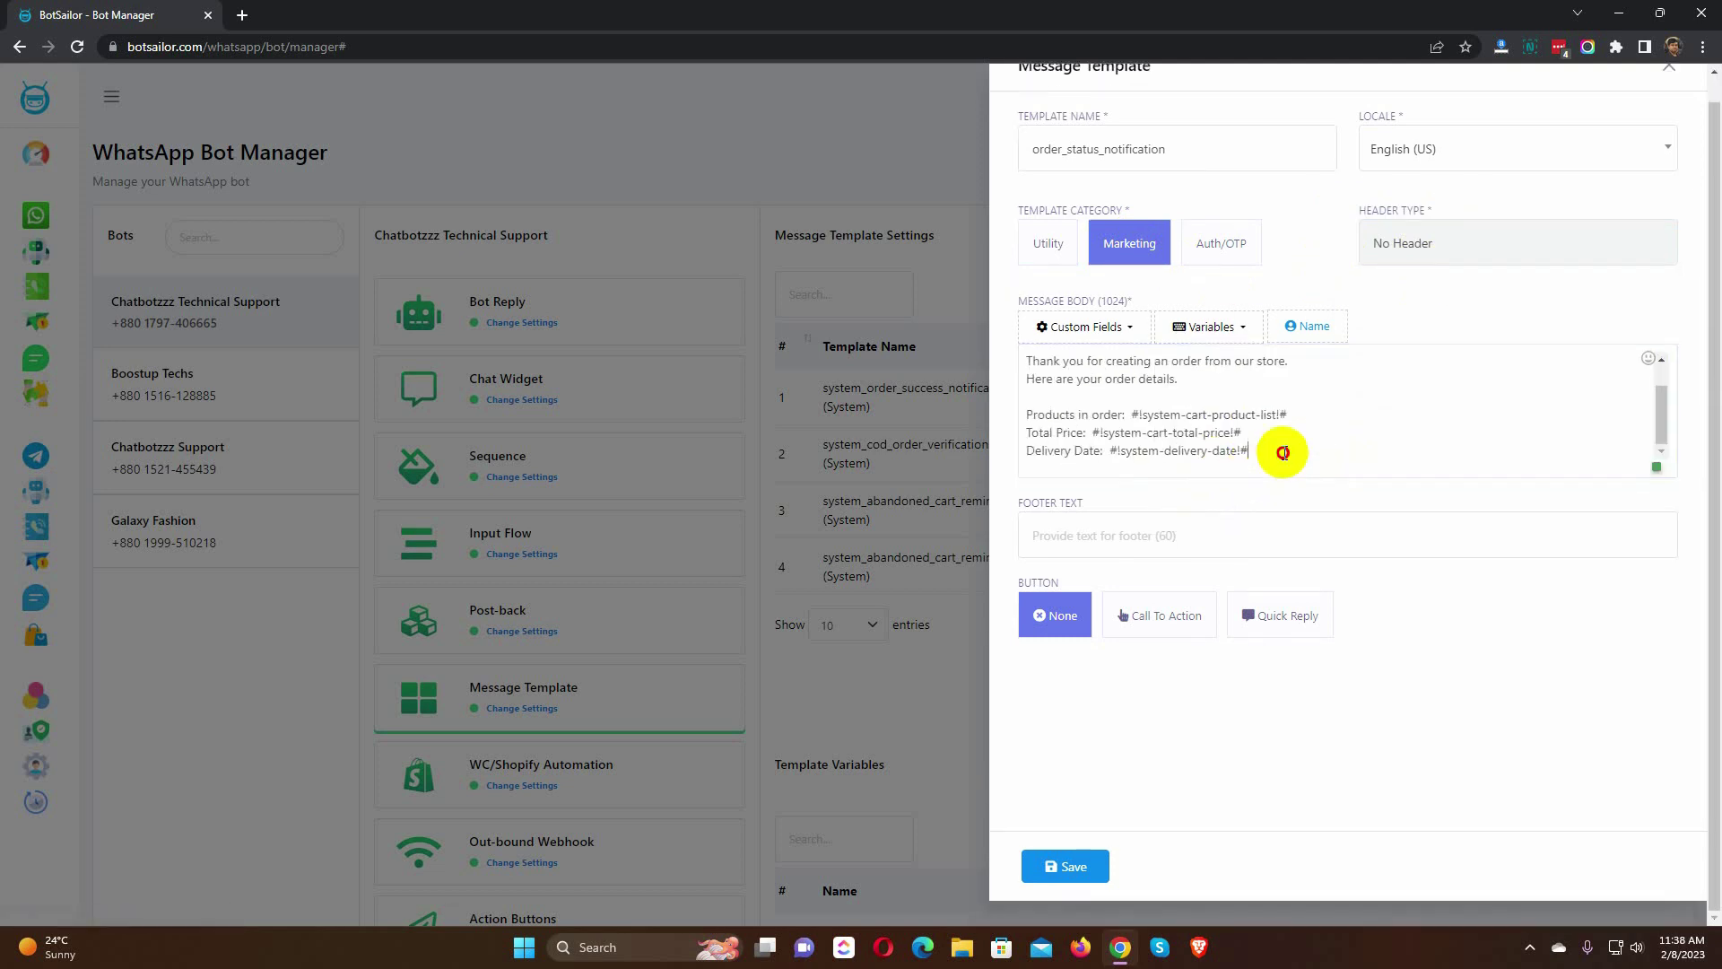
{"action": "key", "text": "Return"}
{"action": "key", "text": "Return"}
{"action": "type", "text": "Thank you for being with us."}
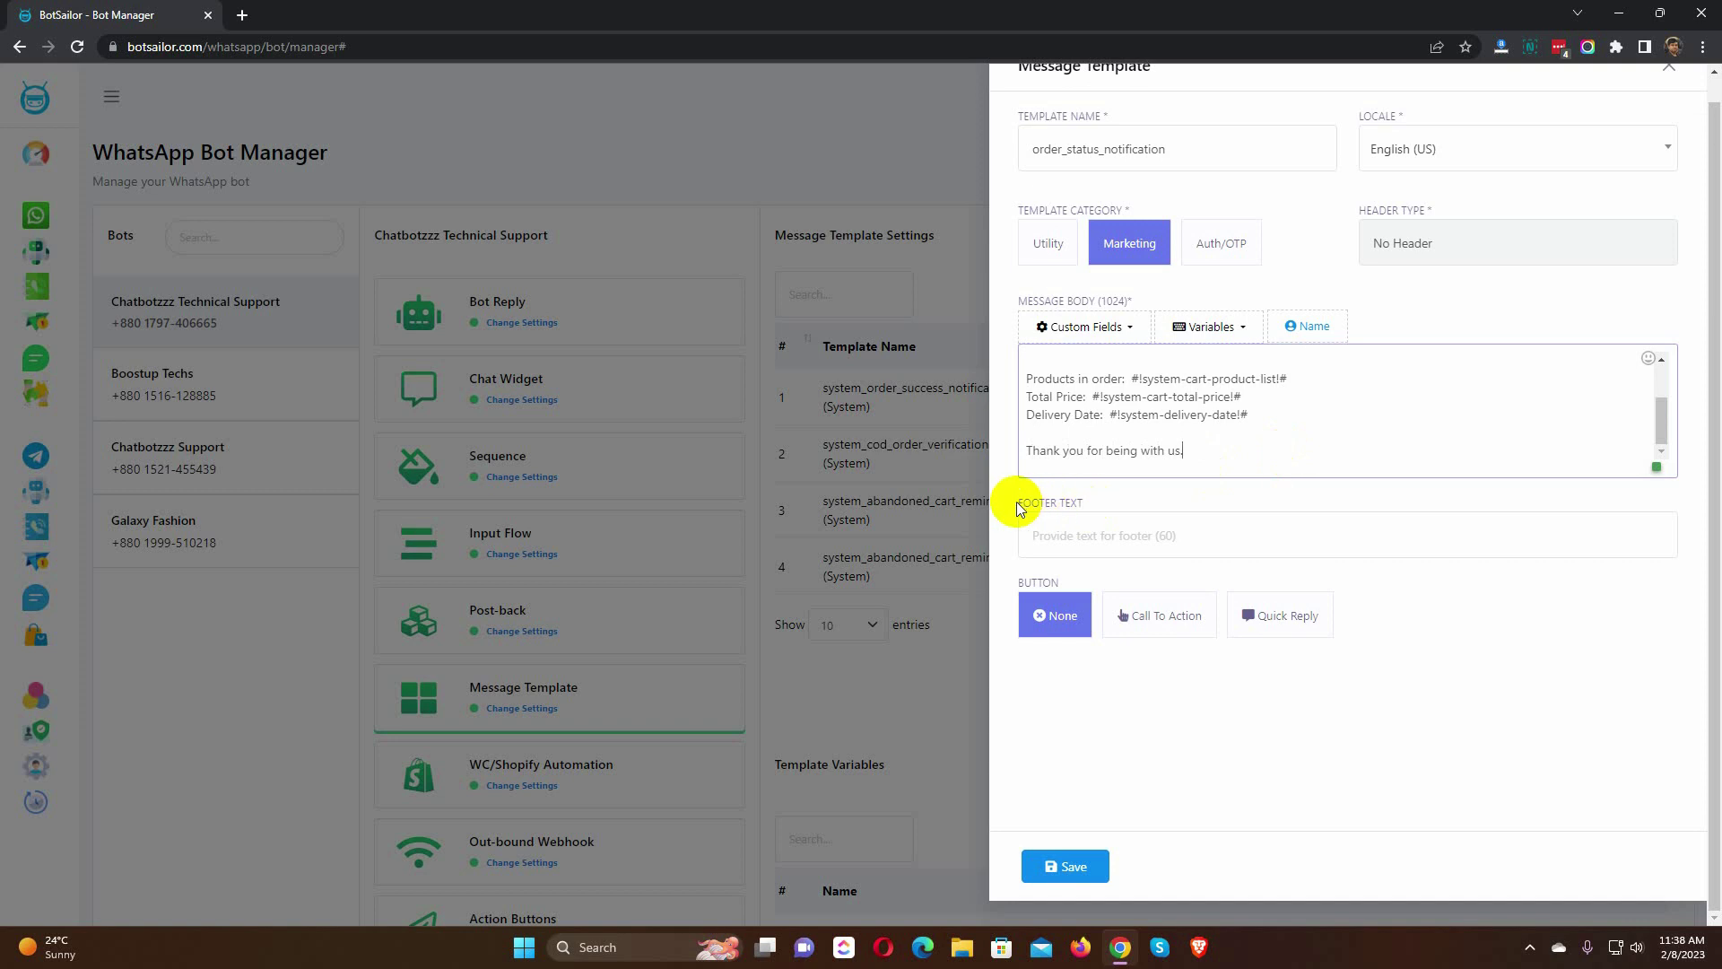
Step: Leave the footer empty and buttons set to None, then save the template
{"action": "left_click_drag", "start_coordinate": [1019, 502], "coordinate": [1081, 505]}
{"action": "left_click", "coordinate": [1126, 507]}
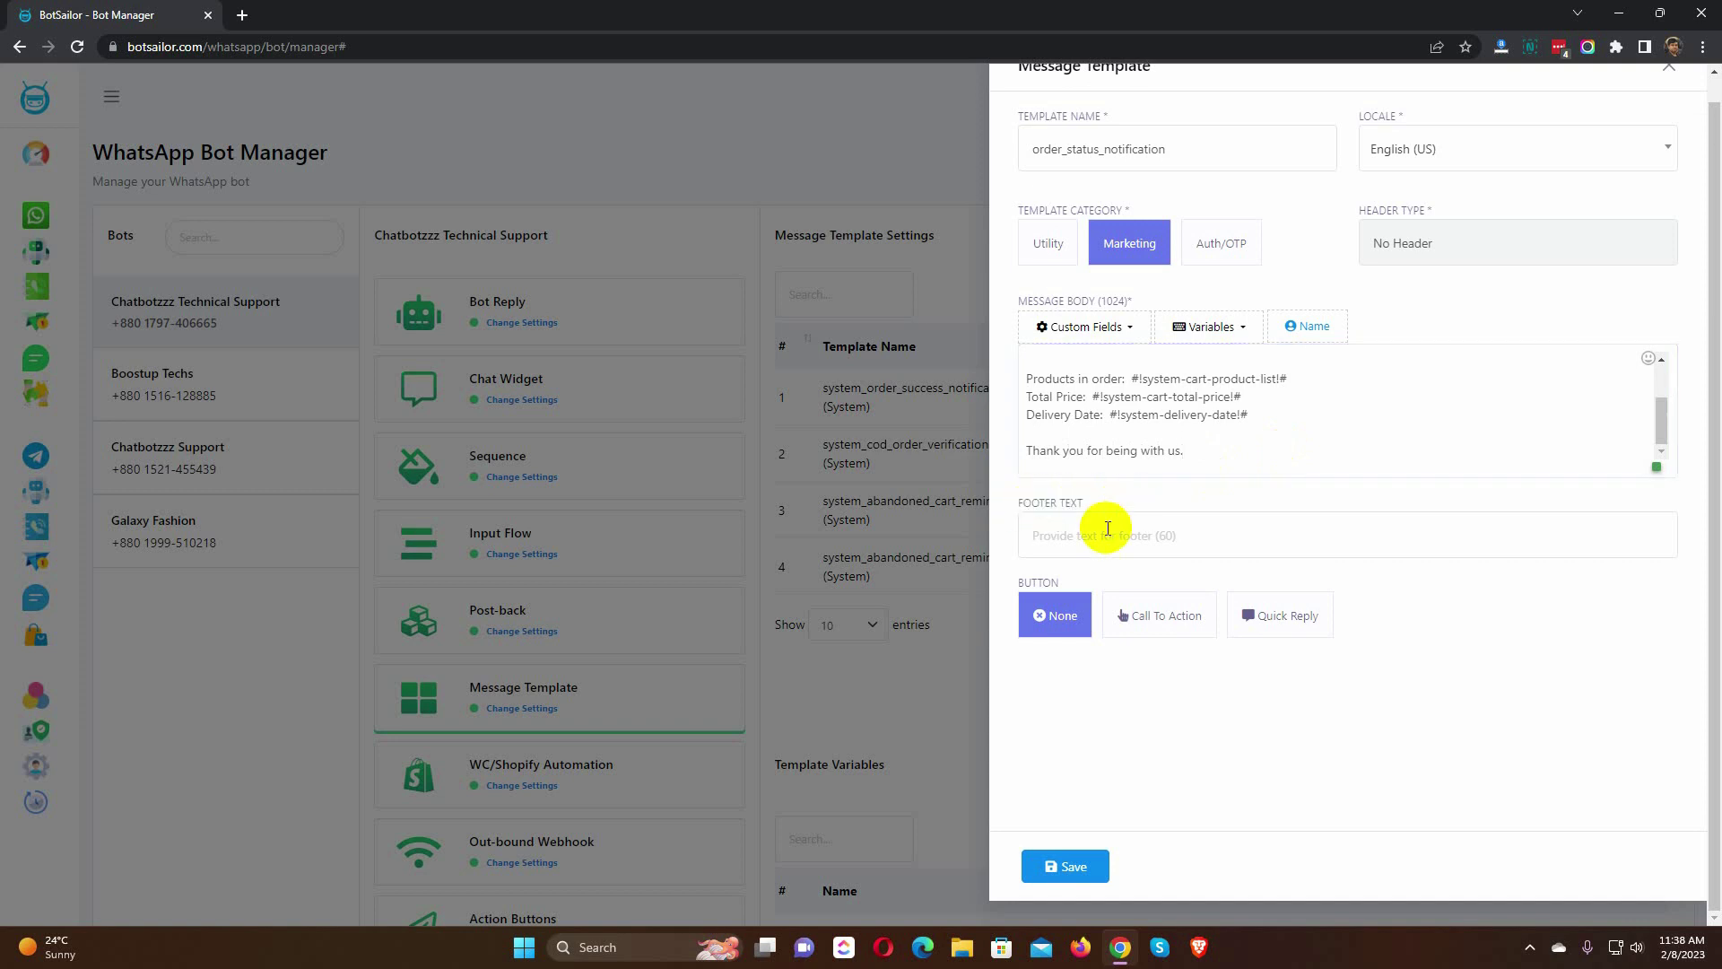
{"action": "left_click_drag", "start_coordinate": [1022, 584], "coordinate": [1088, 582]}
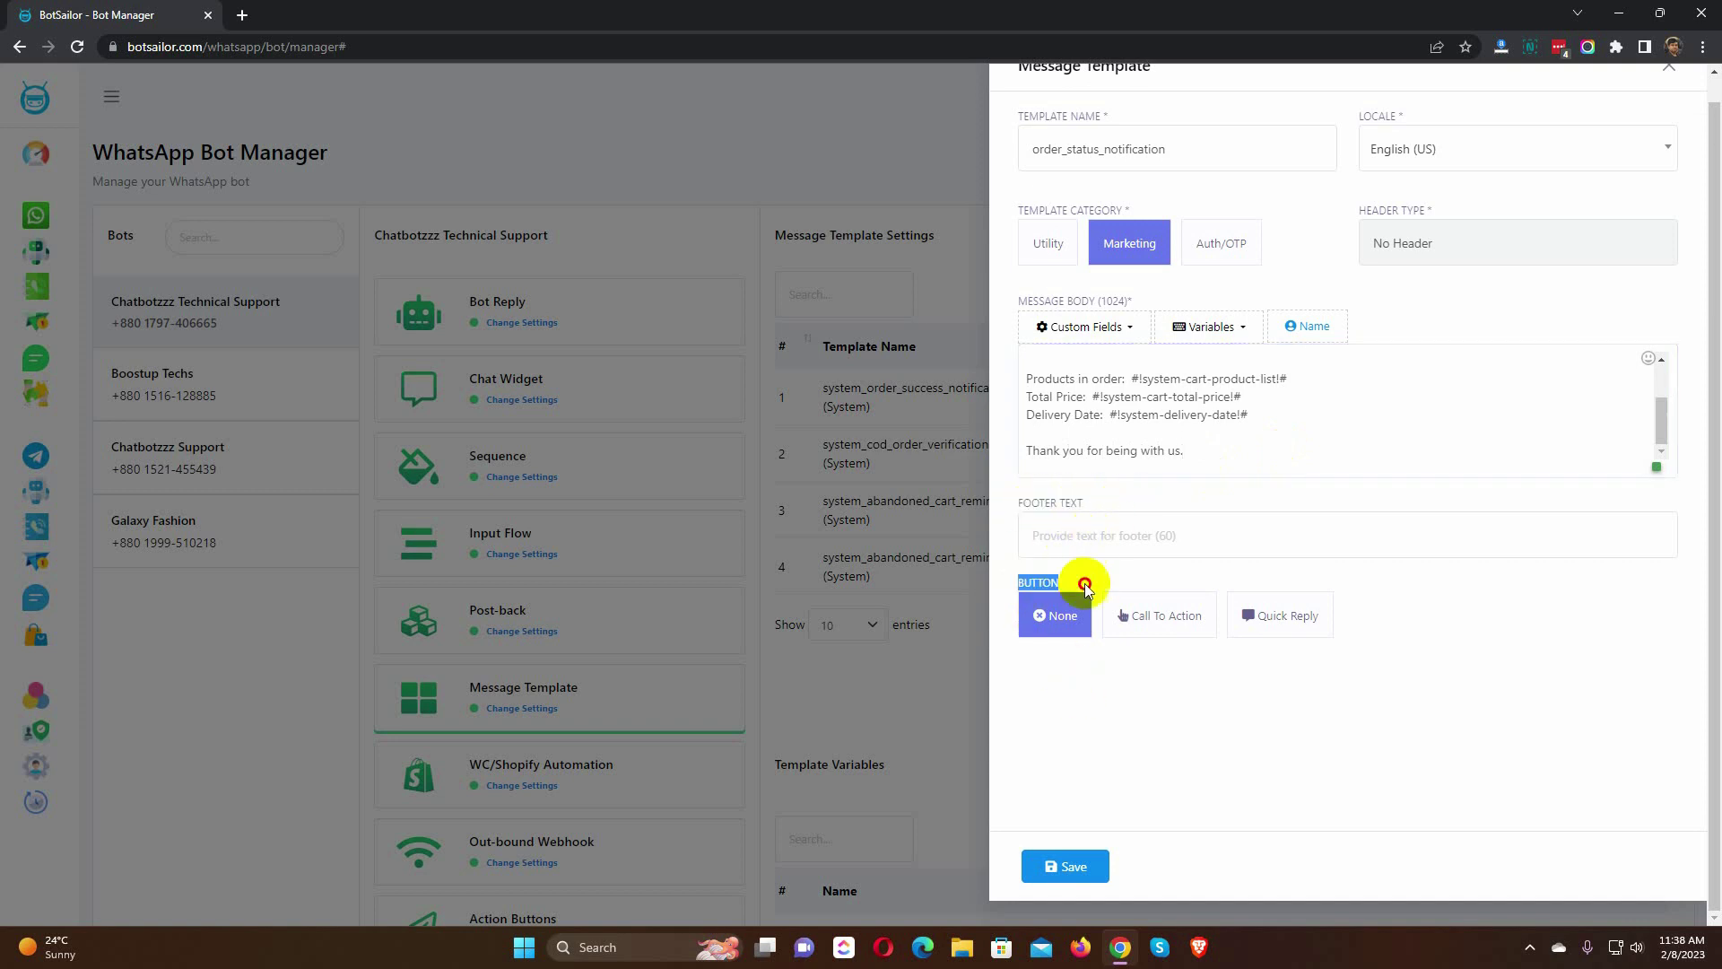
{"action": "left_click", "coordinate": [1166, 625]}
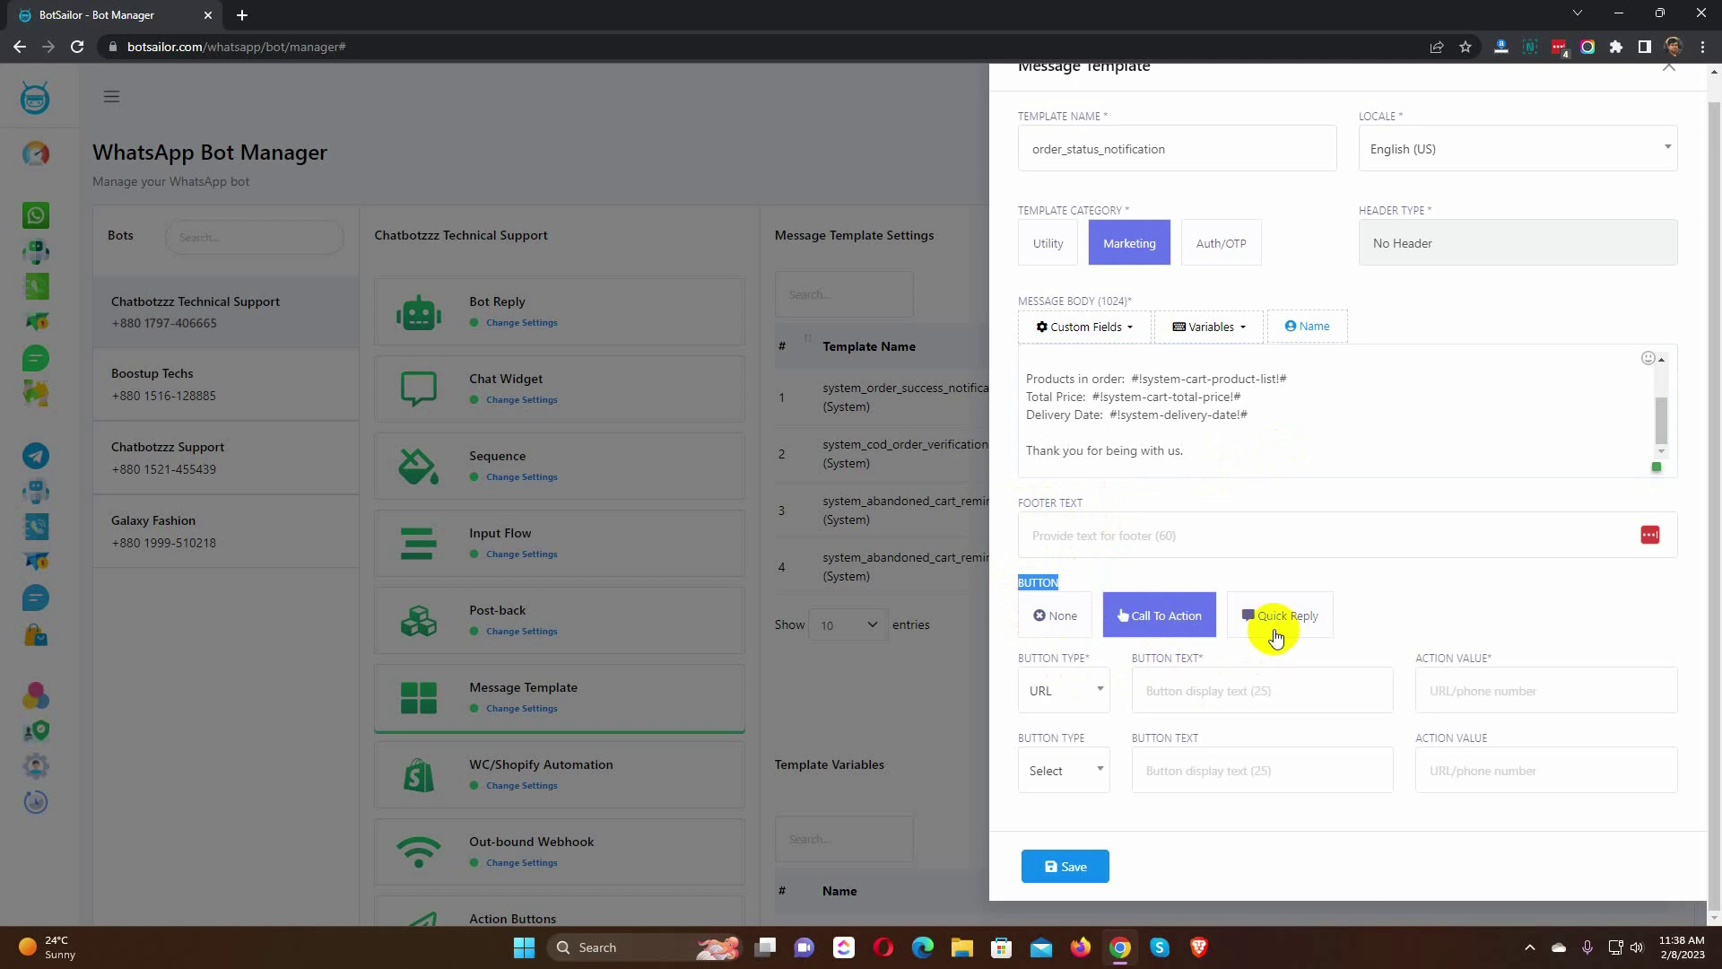
{"action": "left_click", "coordinate": [1272, 619]}
{"action": "scroll", "coordinate": [1303, 681], "scroll_direction": "down", "scroll_amount": 1}
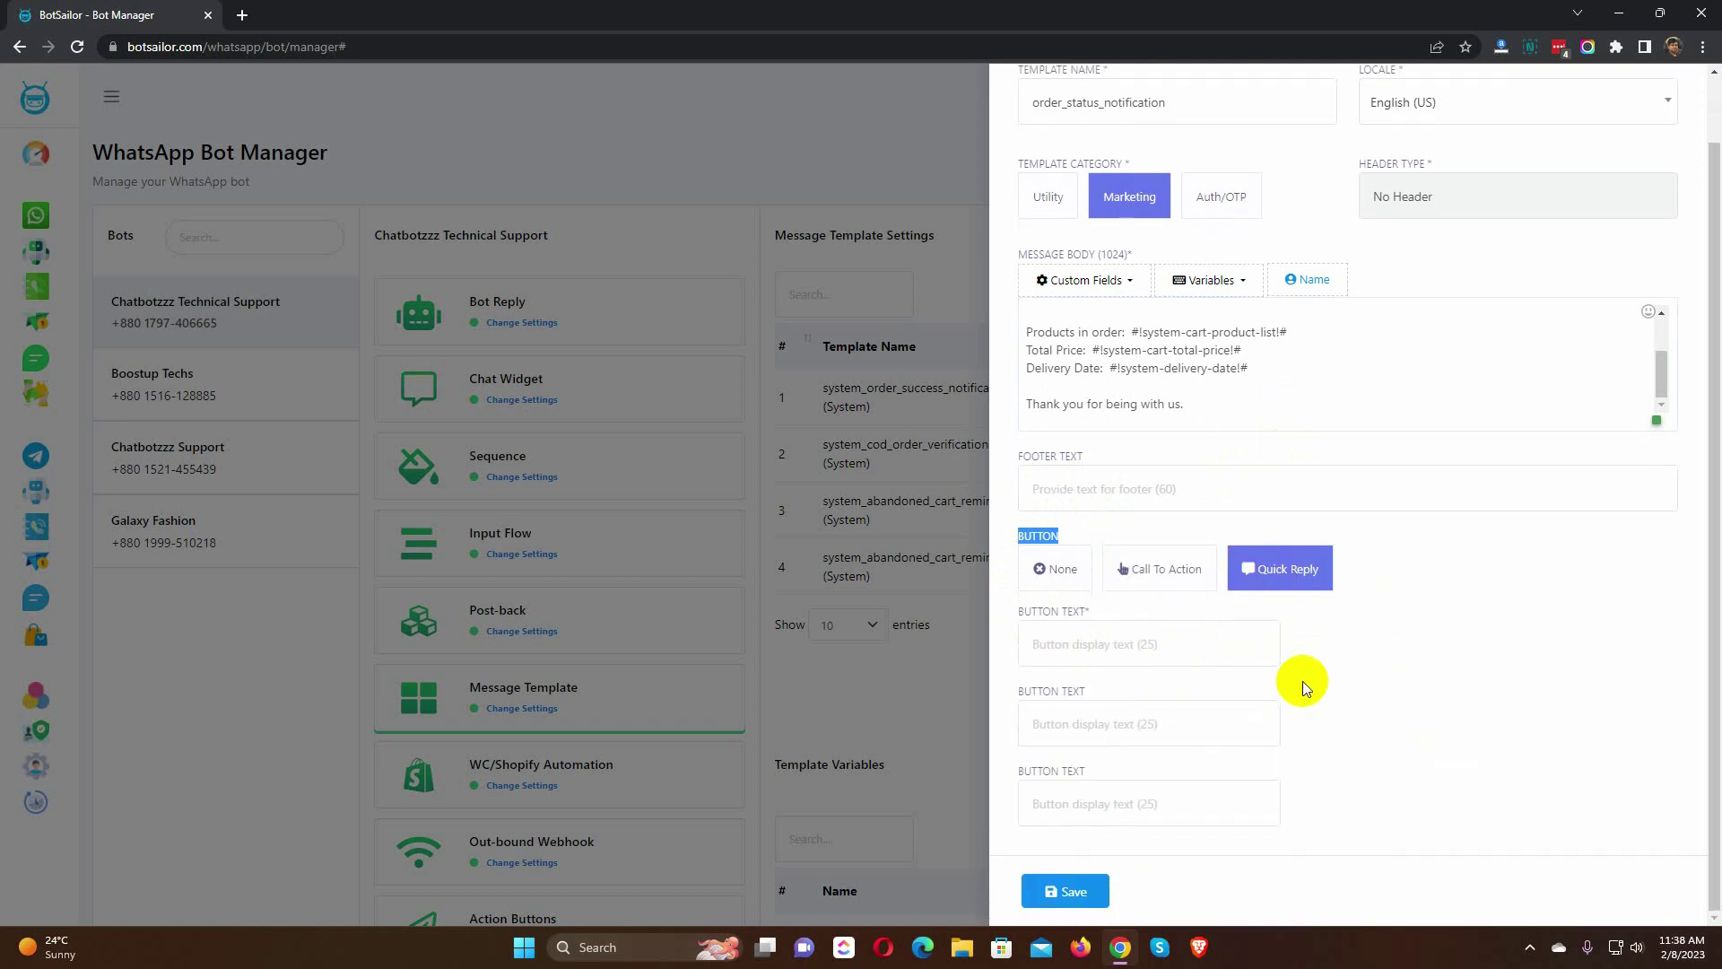
{"action": "left_click", "coordinate": [1052, 574]}
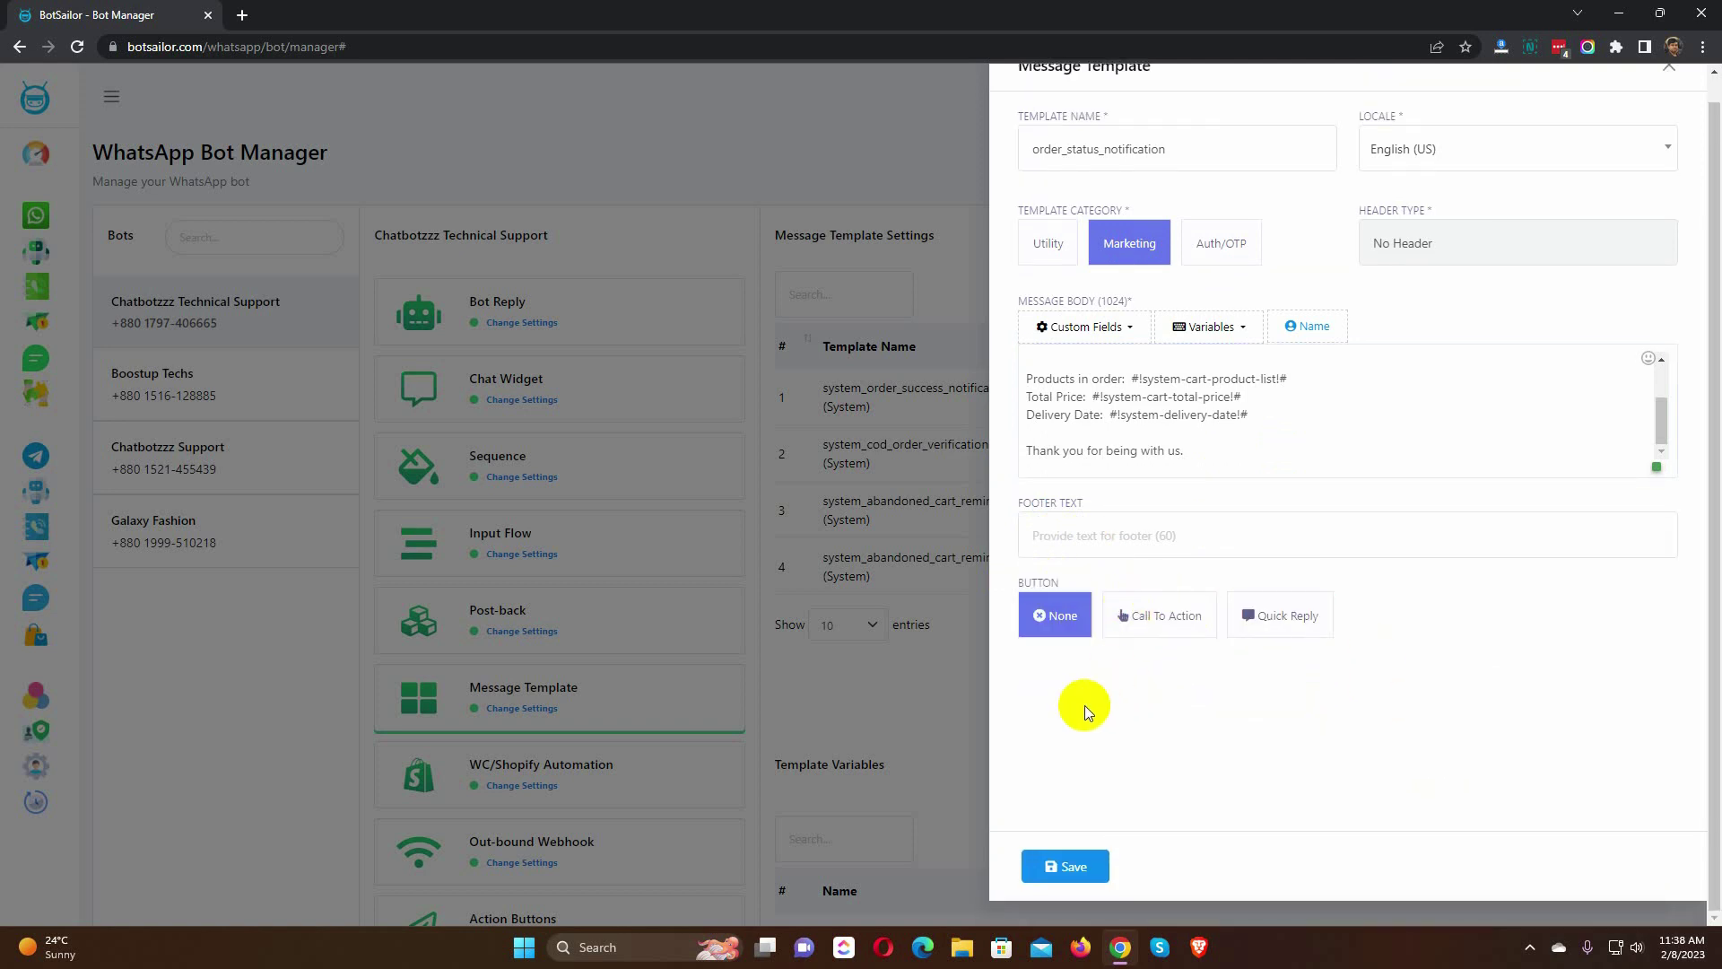
{"action": "left_click", "coordinate": [1068, 868]}
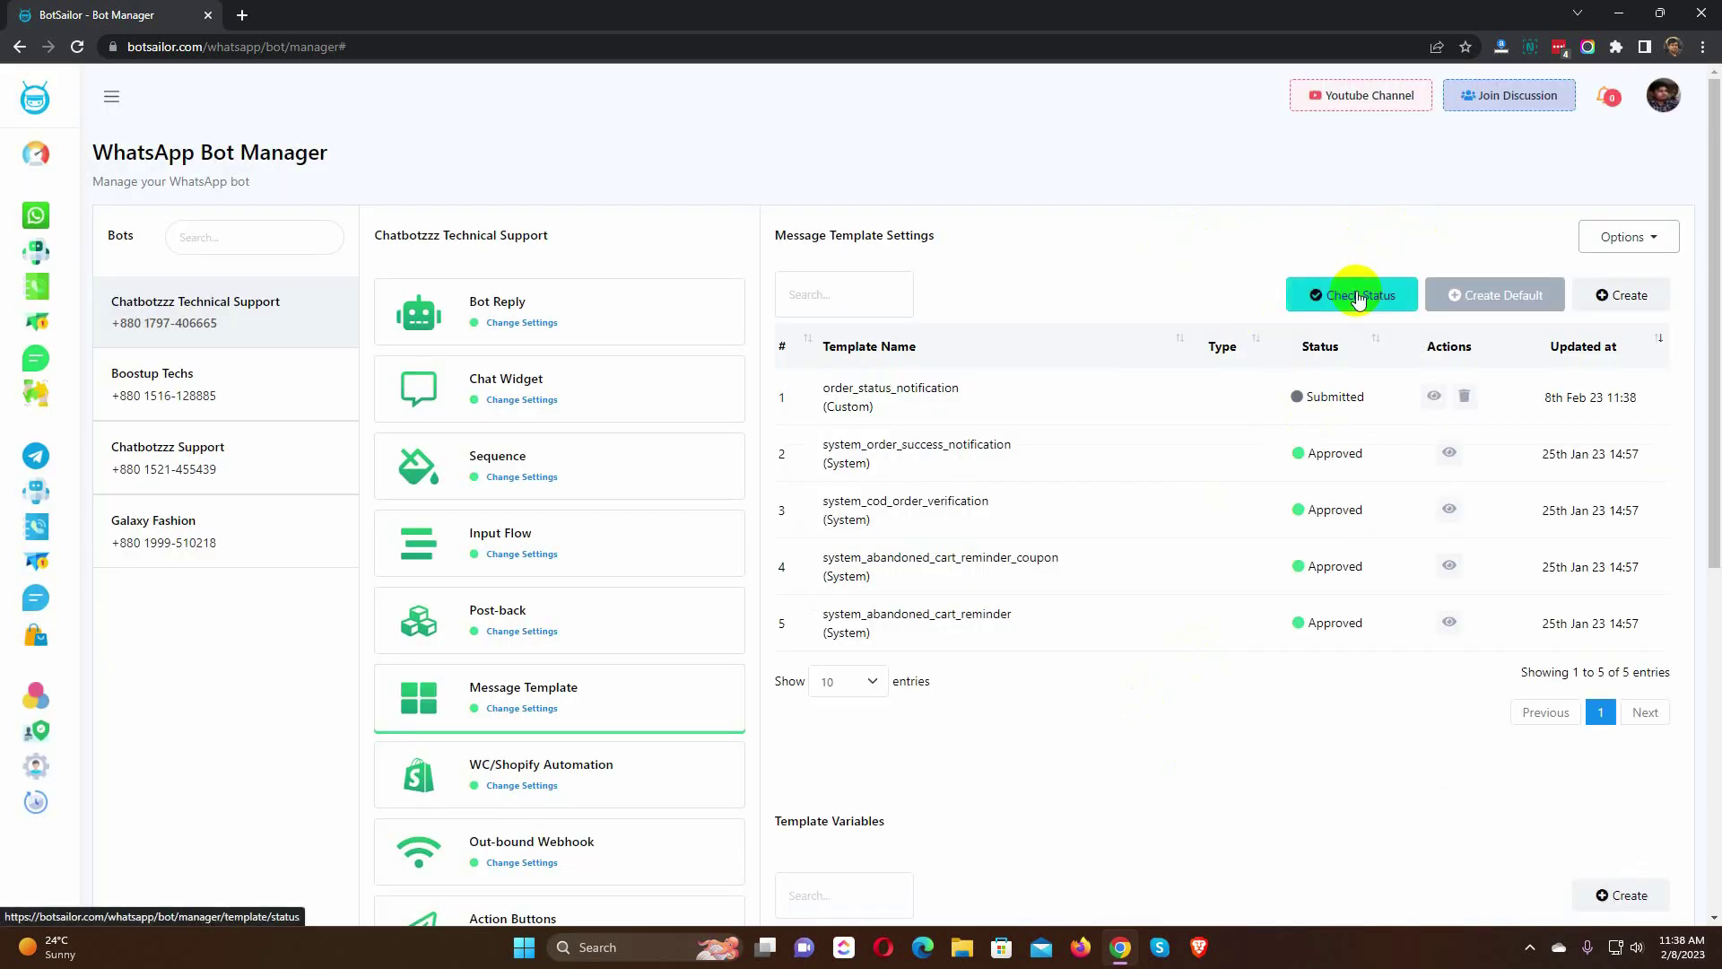
Step: Refresh template approval status and open WC/Shopify Automation settings listing the two Shopify campaigns
{"action": "left_click", "coordinate": [1357, 300]}
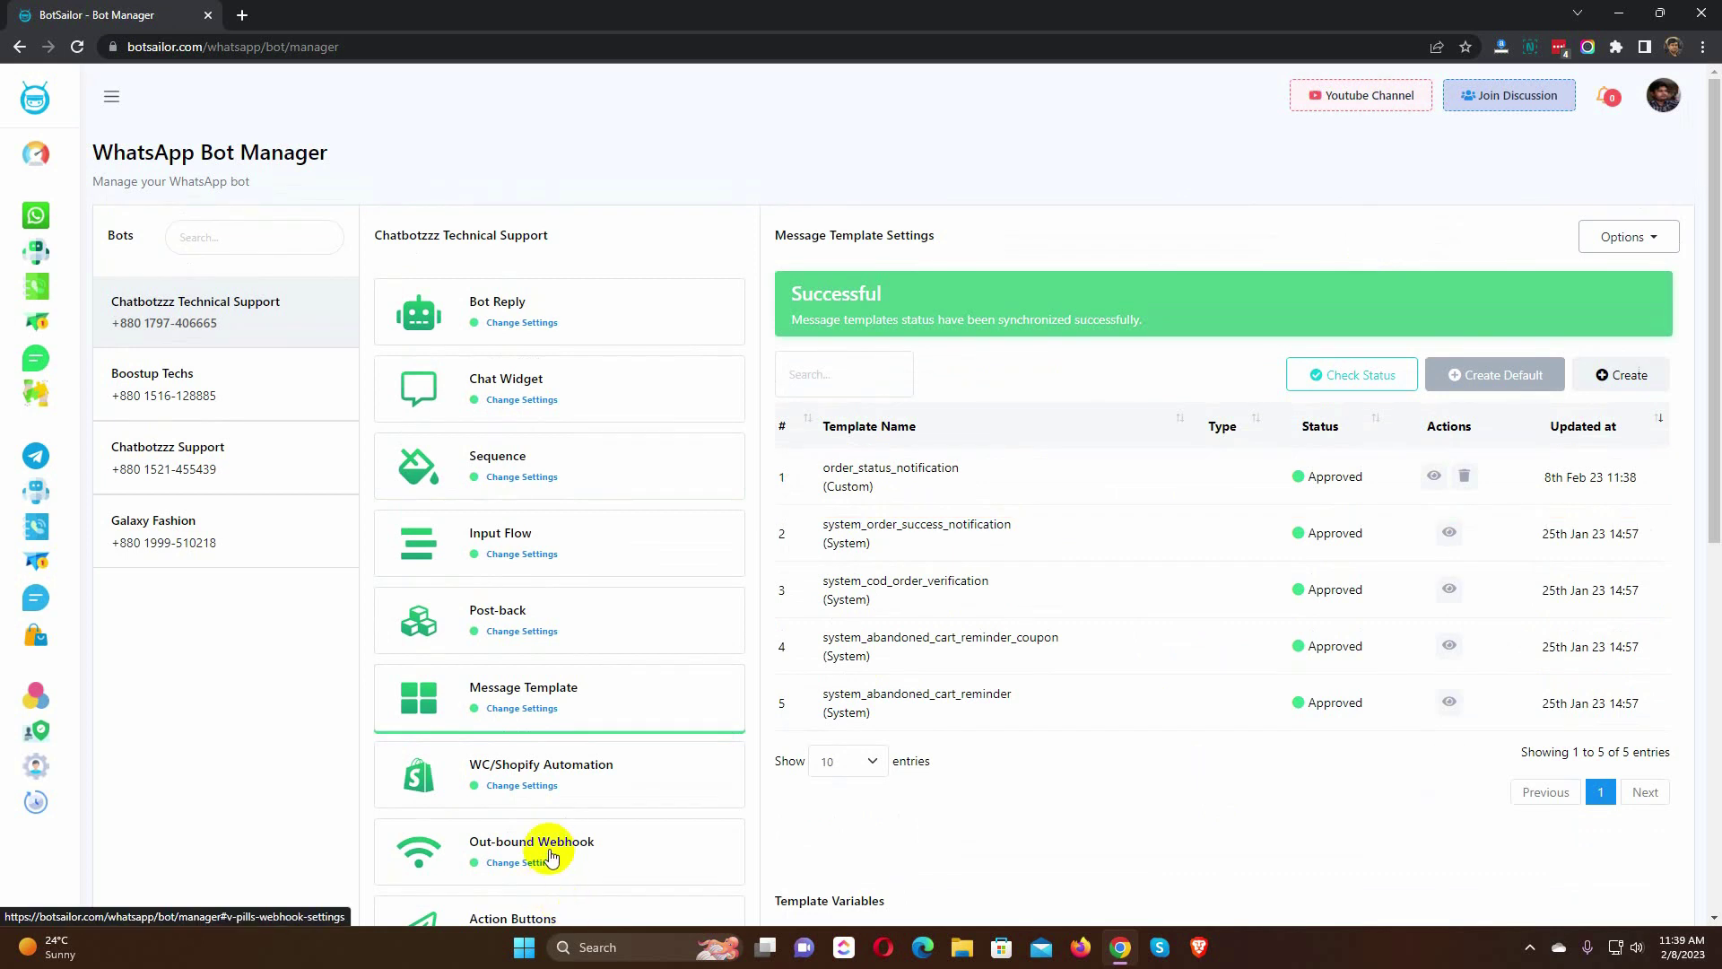
{"action": "left_click", "coordinate": [519, 782]}
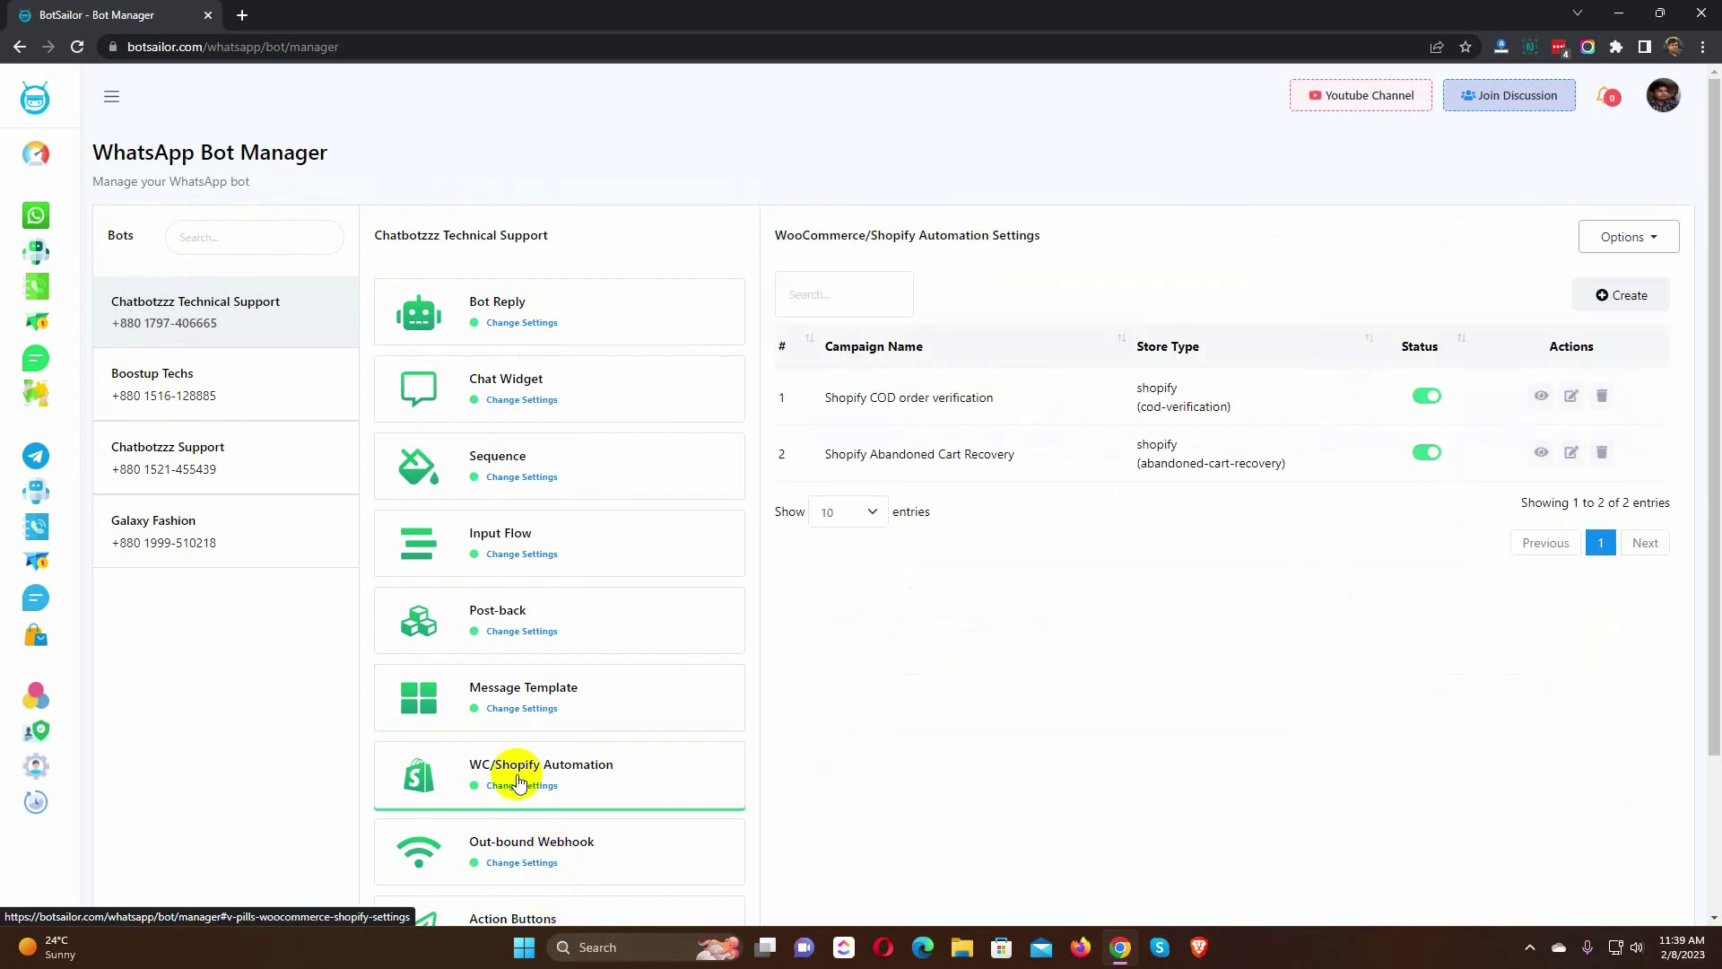
Step: Create a campaign 'Order status notification' for Shopify, using the Shopify Store API and Order Notification action
{"action": "left_click", "coordinate": [1636, 299]}
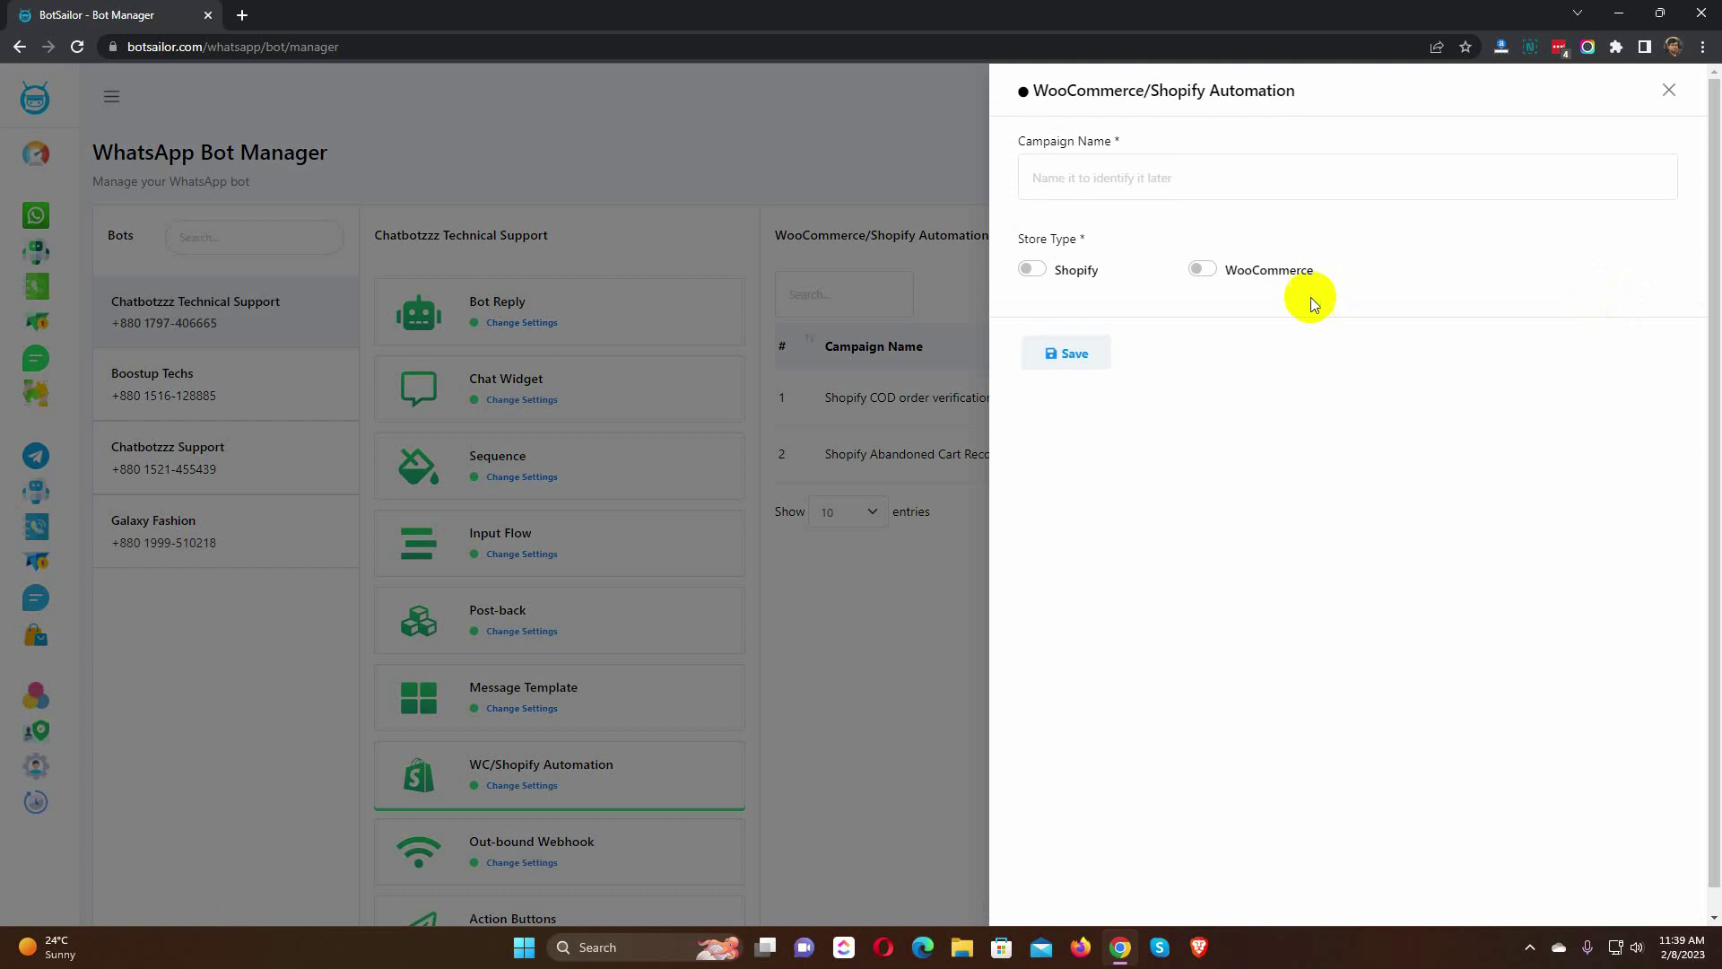
{"action": "left_click", "coordinate": [1102, 177]}
{"action": "type", "text": "Order status notification"}
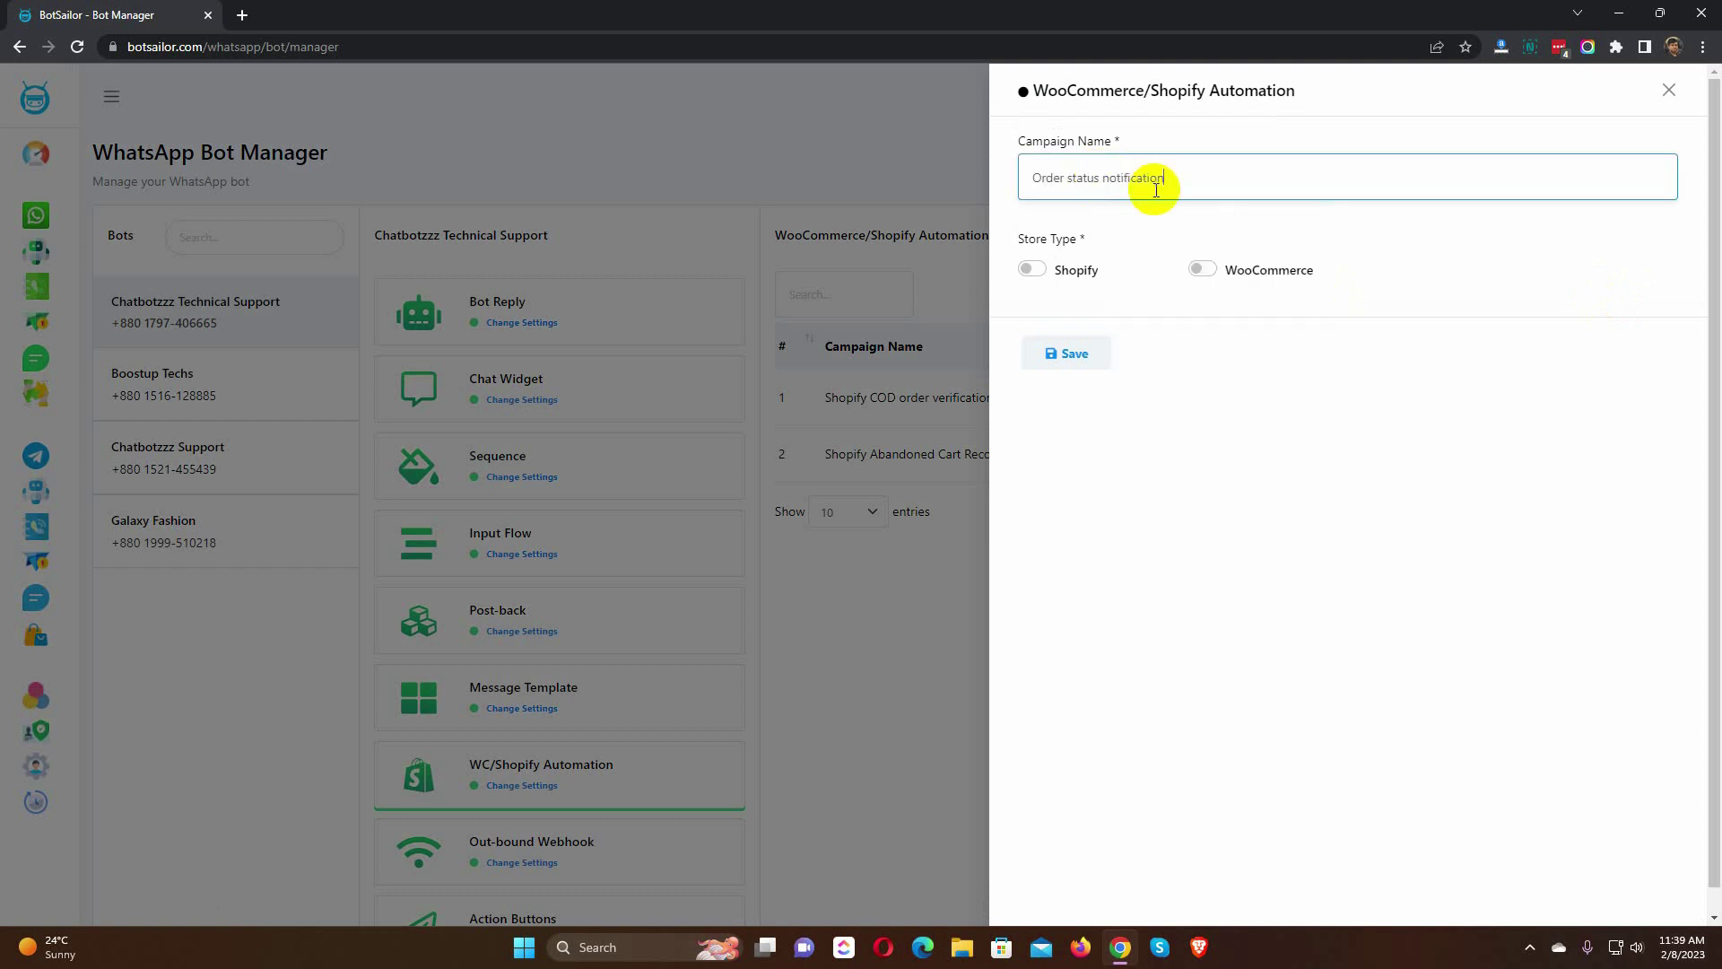
{"action": "left_click_drag", "start_coordinate": [1021, 239], "coordinate": [1139, 285]}
{"action": "left_click", "coordinate": [1031, 270]}
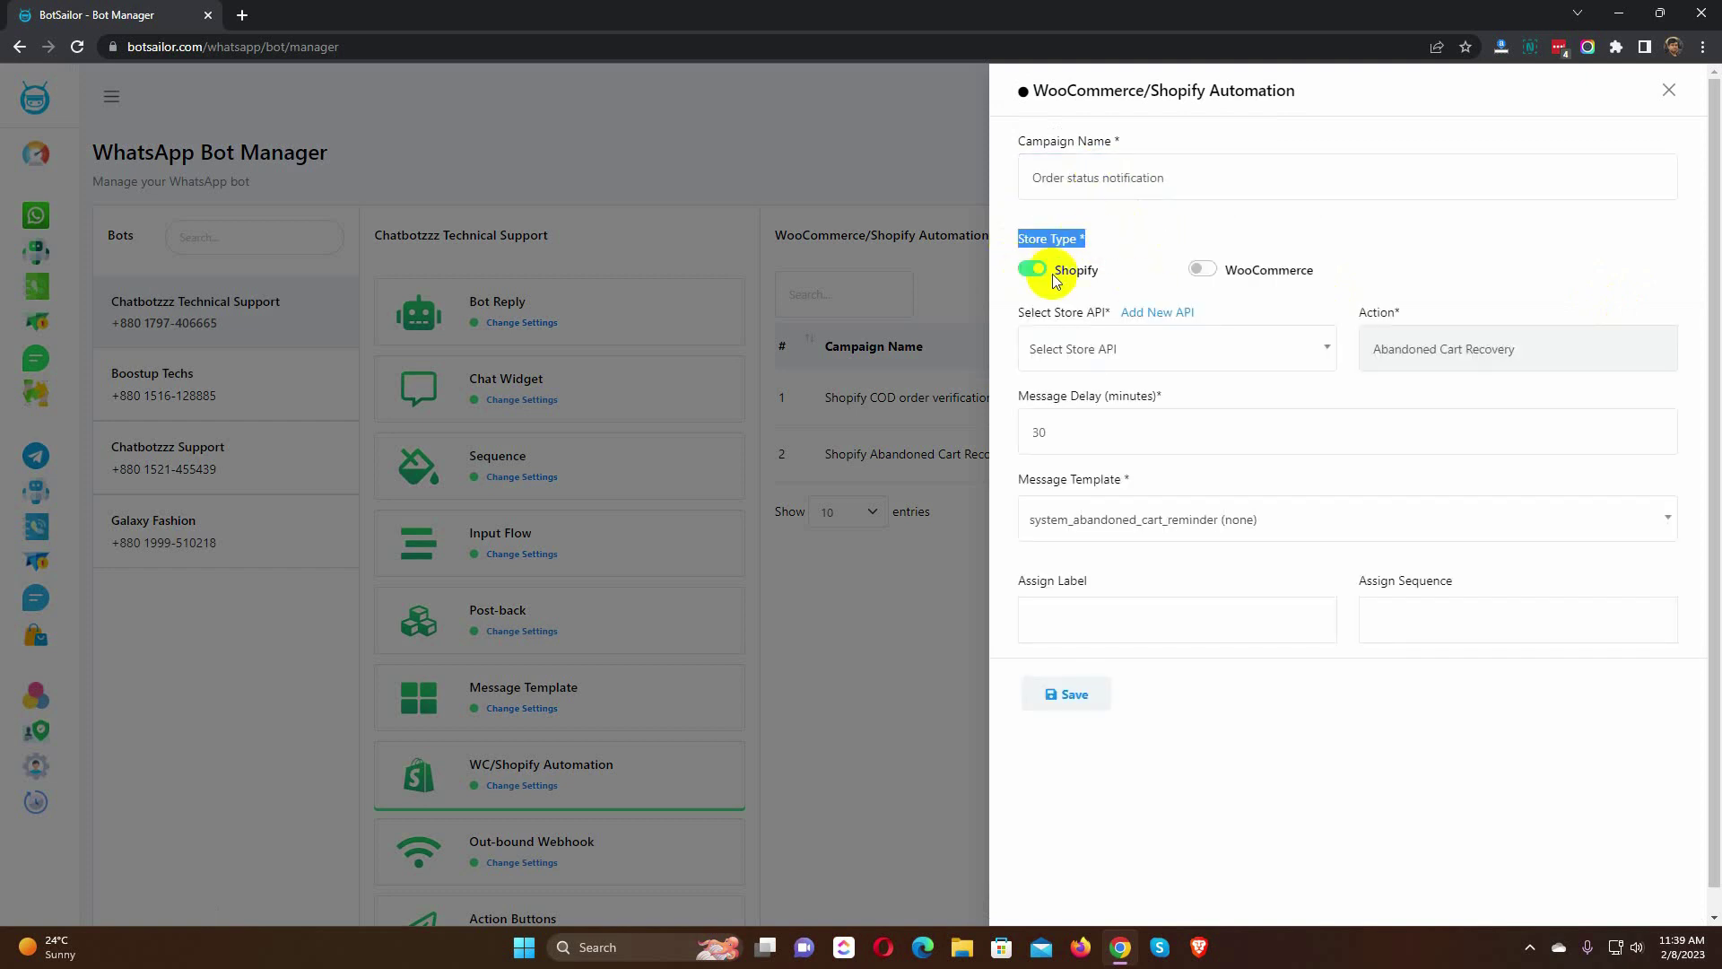
{"action": "left_click_drag", "start_coordinate": [1019, 311], "coordinate": [1106, 311]}
{"action": "left_click", "coordinate": [1186, 357]}
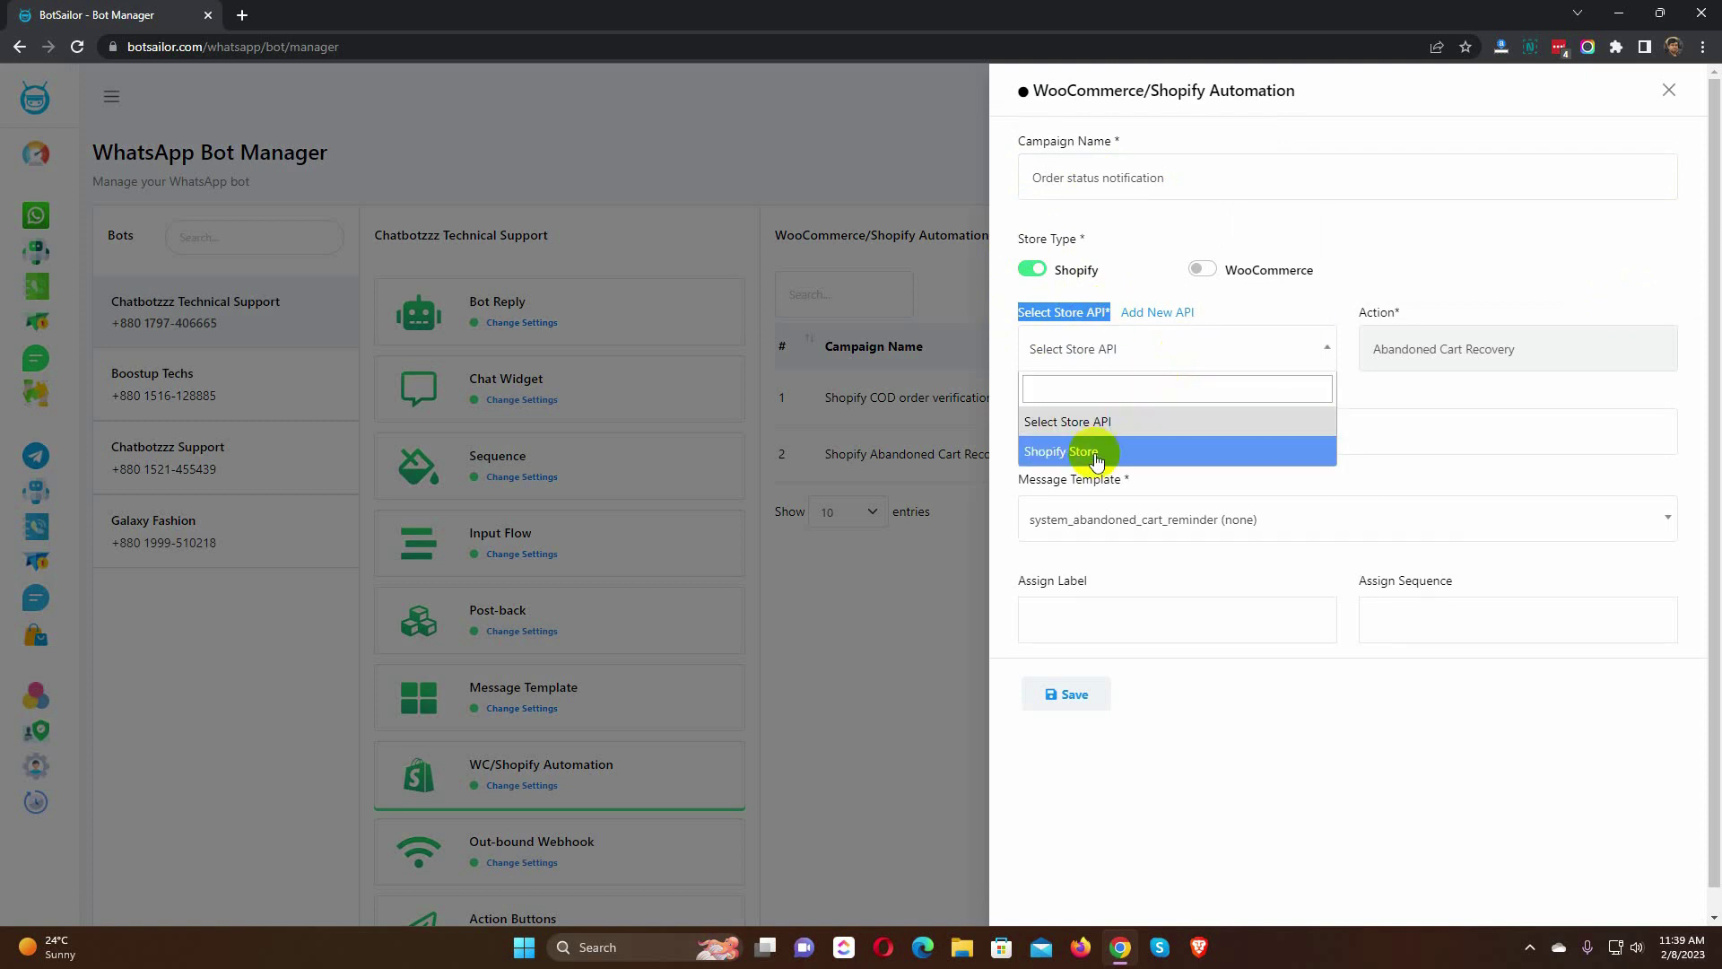
{"action": "left_click", "coordinate": [1094, 451]}
{"action": "left_click_drag", "start_coordinate": [1354, 319], "coordinate": [1461, 310]}
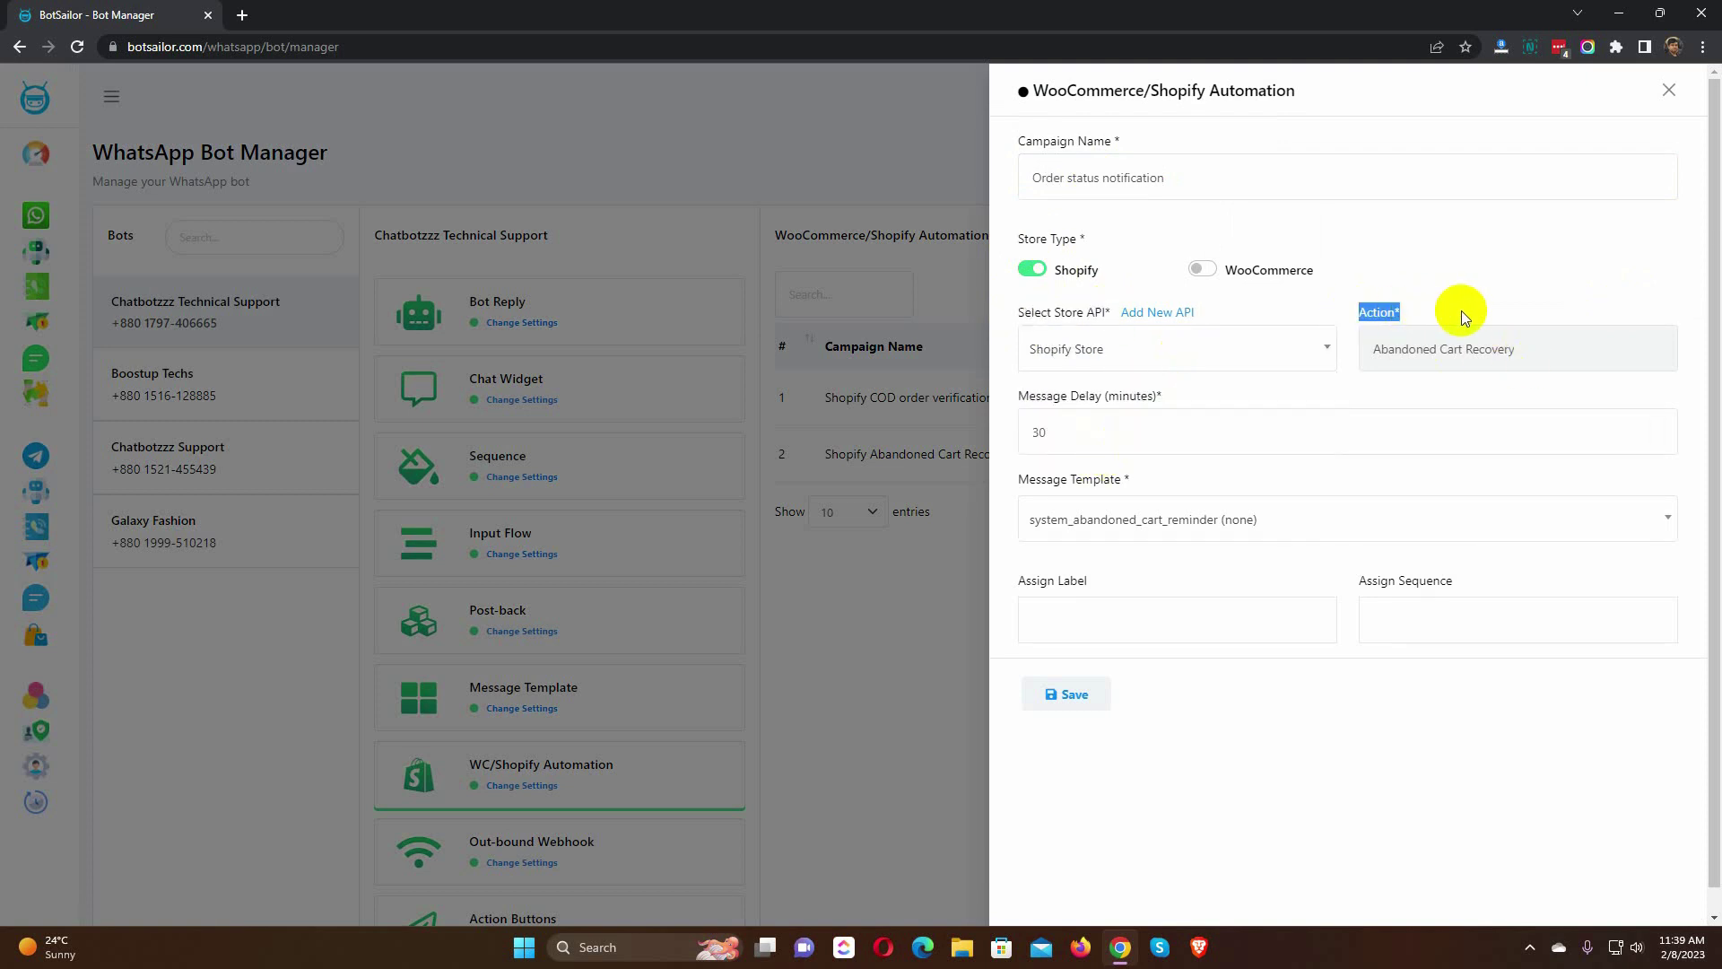
{"action": "left_click", "coordinate": [1430, 354]}
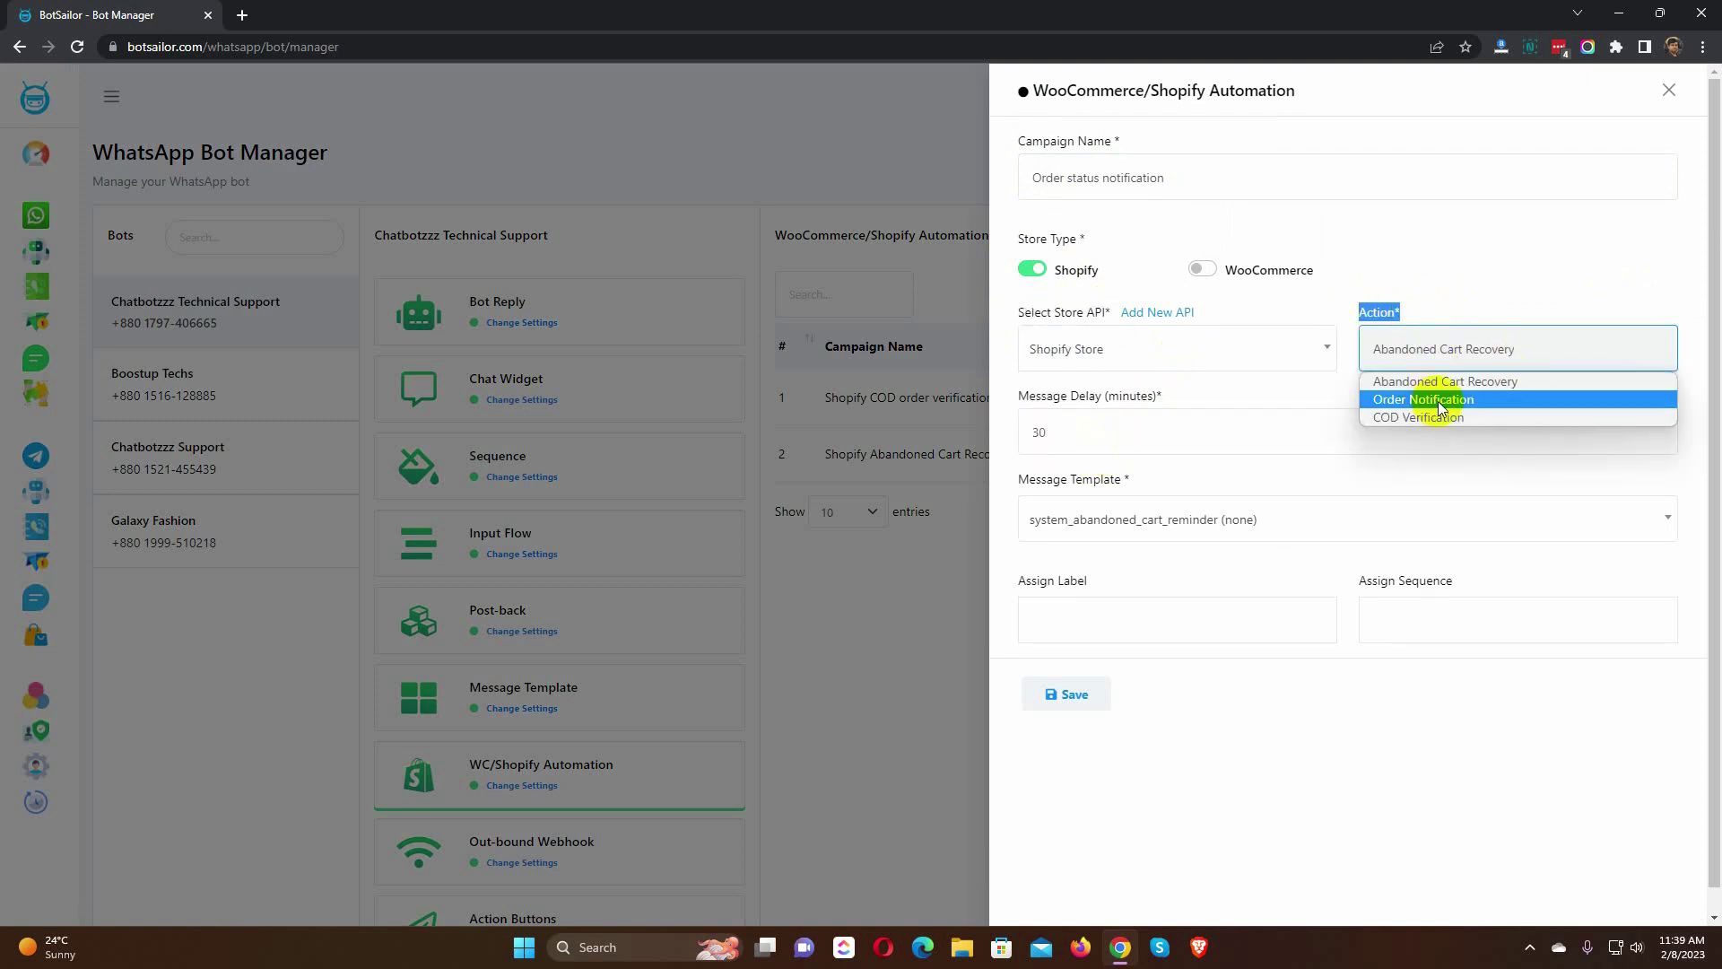
{"action": "left_click", "coordinate": [1438, 400]}
Step: Keep message delay at 0, choose the order_status_notification template and set the delivery-days variable to 1
{"action": "left_click_drag", "start_coordinate": [1013, 407], "coordinate": [1186, 395]}
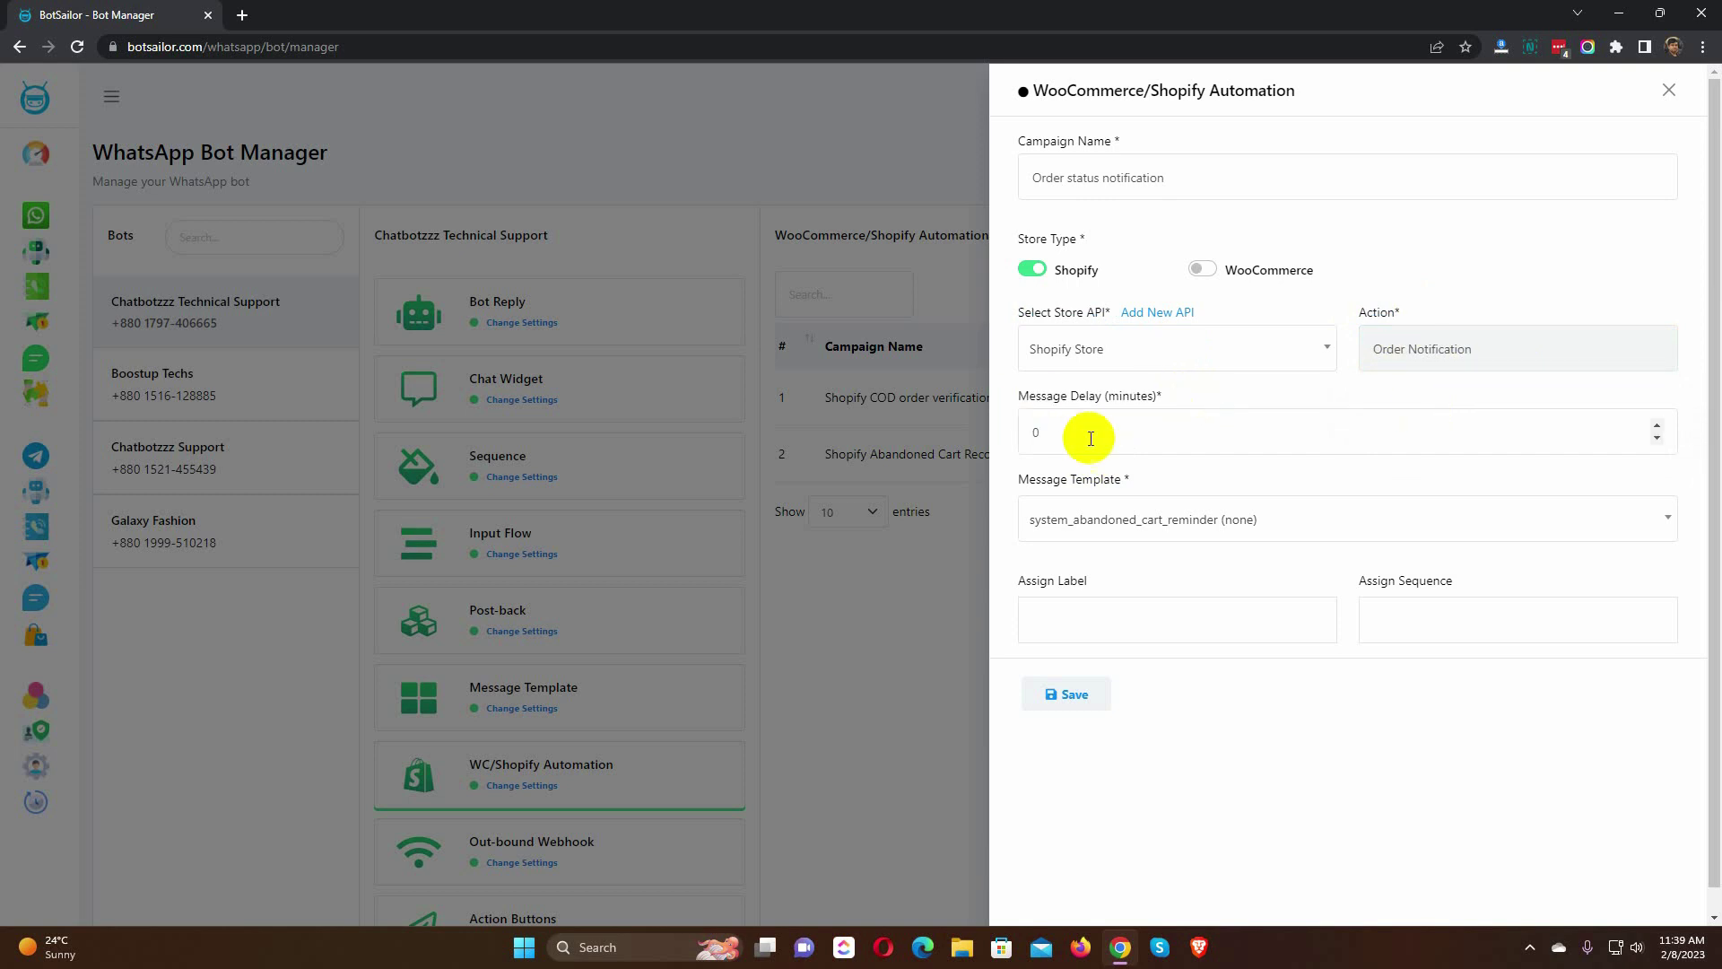
{"action": "double_click", "coordinate": [1031, 432]}
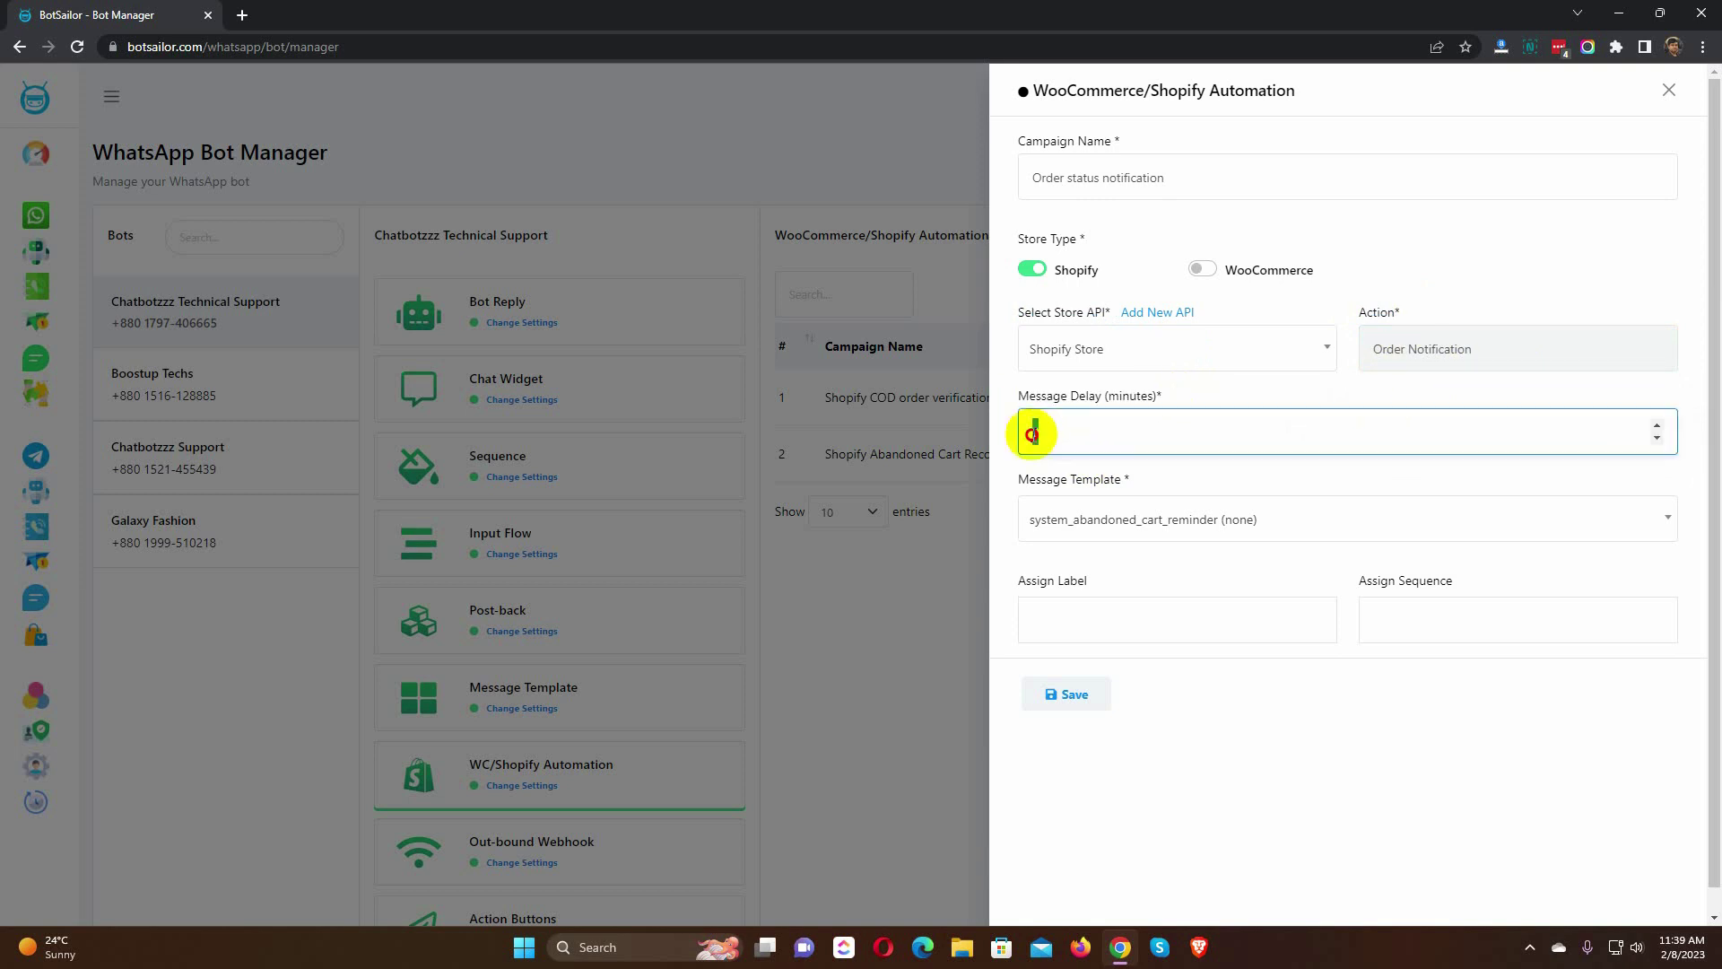
{"action": "left_click", "coordinate": [1160, 478]}
{"action": "triple_click", "coordinate": [1130, 484]}
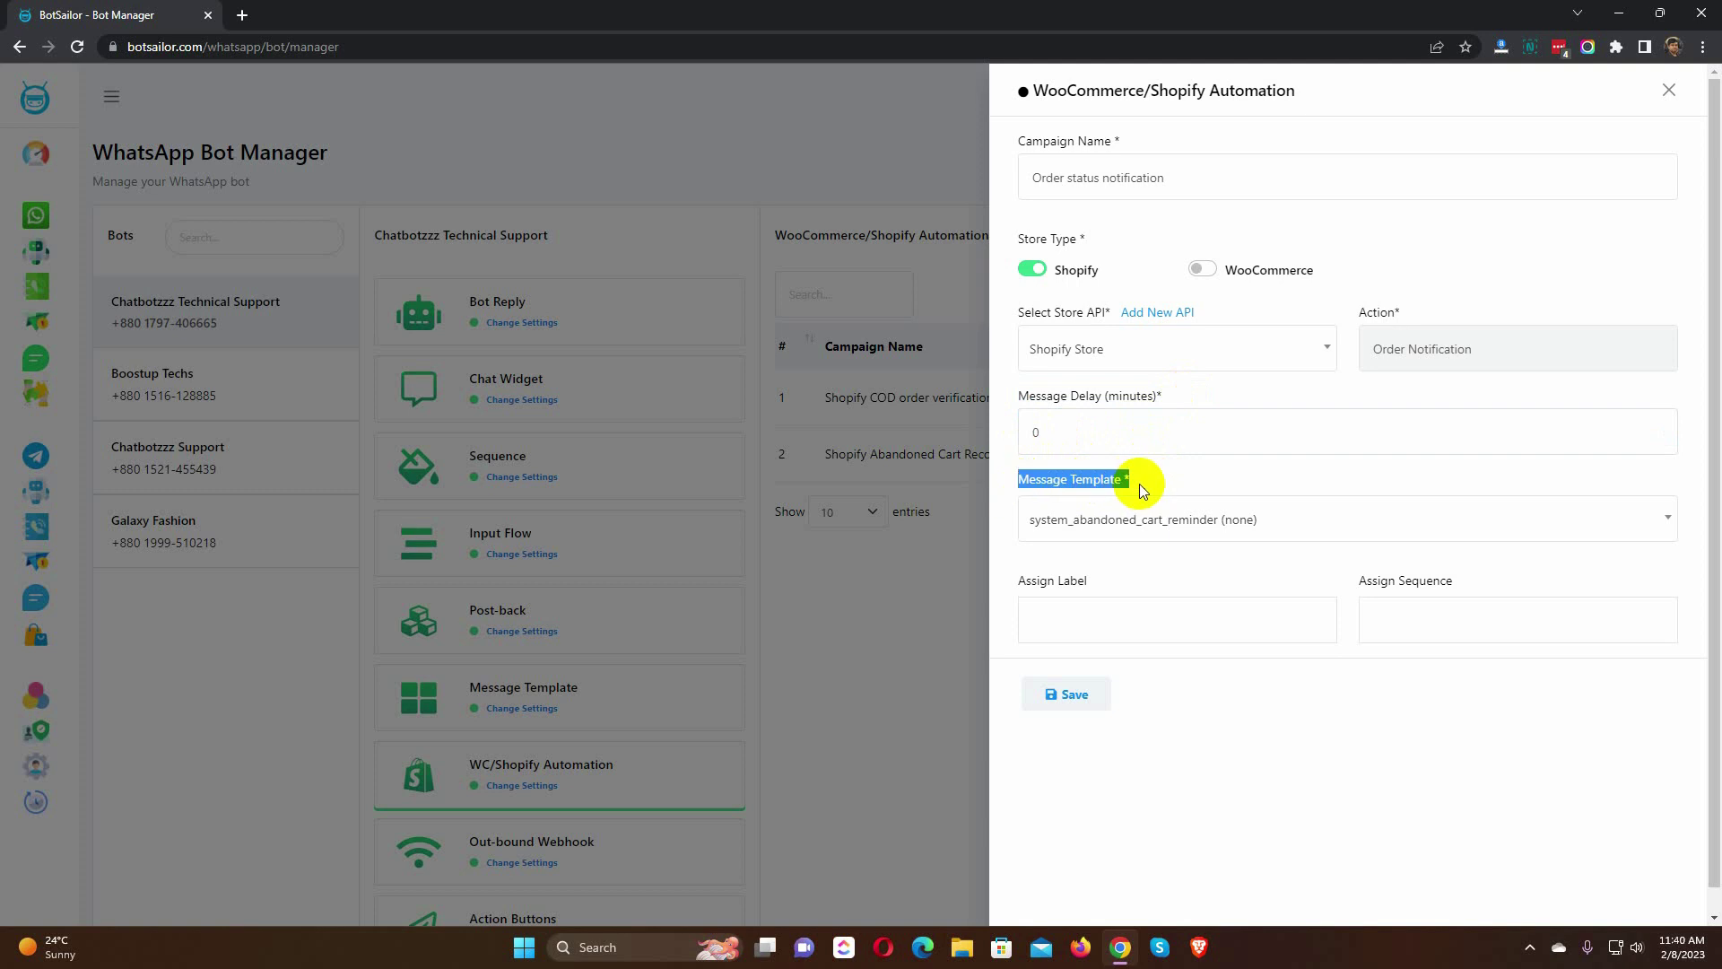
{"action": "left_click", "coordinate": [1184, 531]}
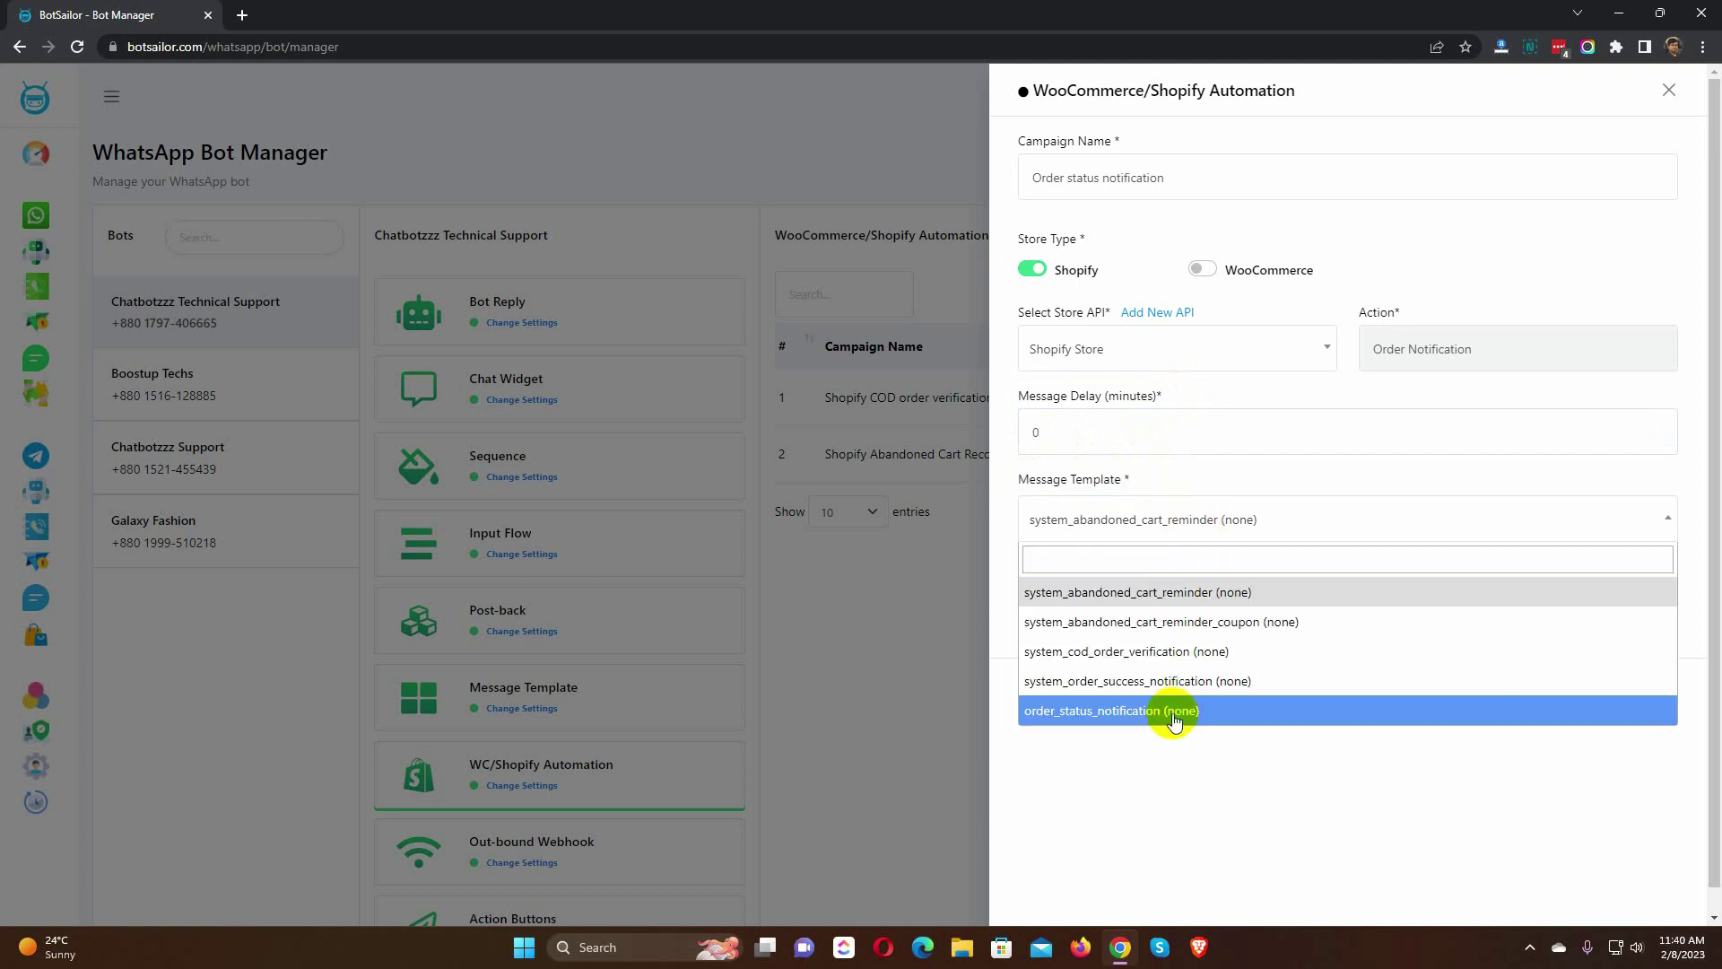
{"action": "left_click", "coordinate": [1132, 714]}
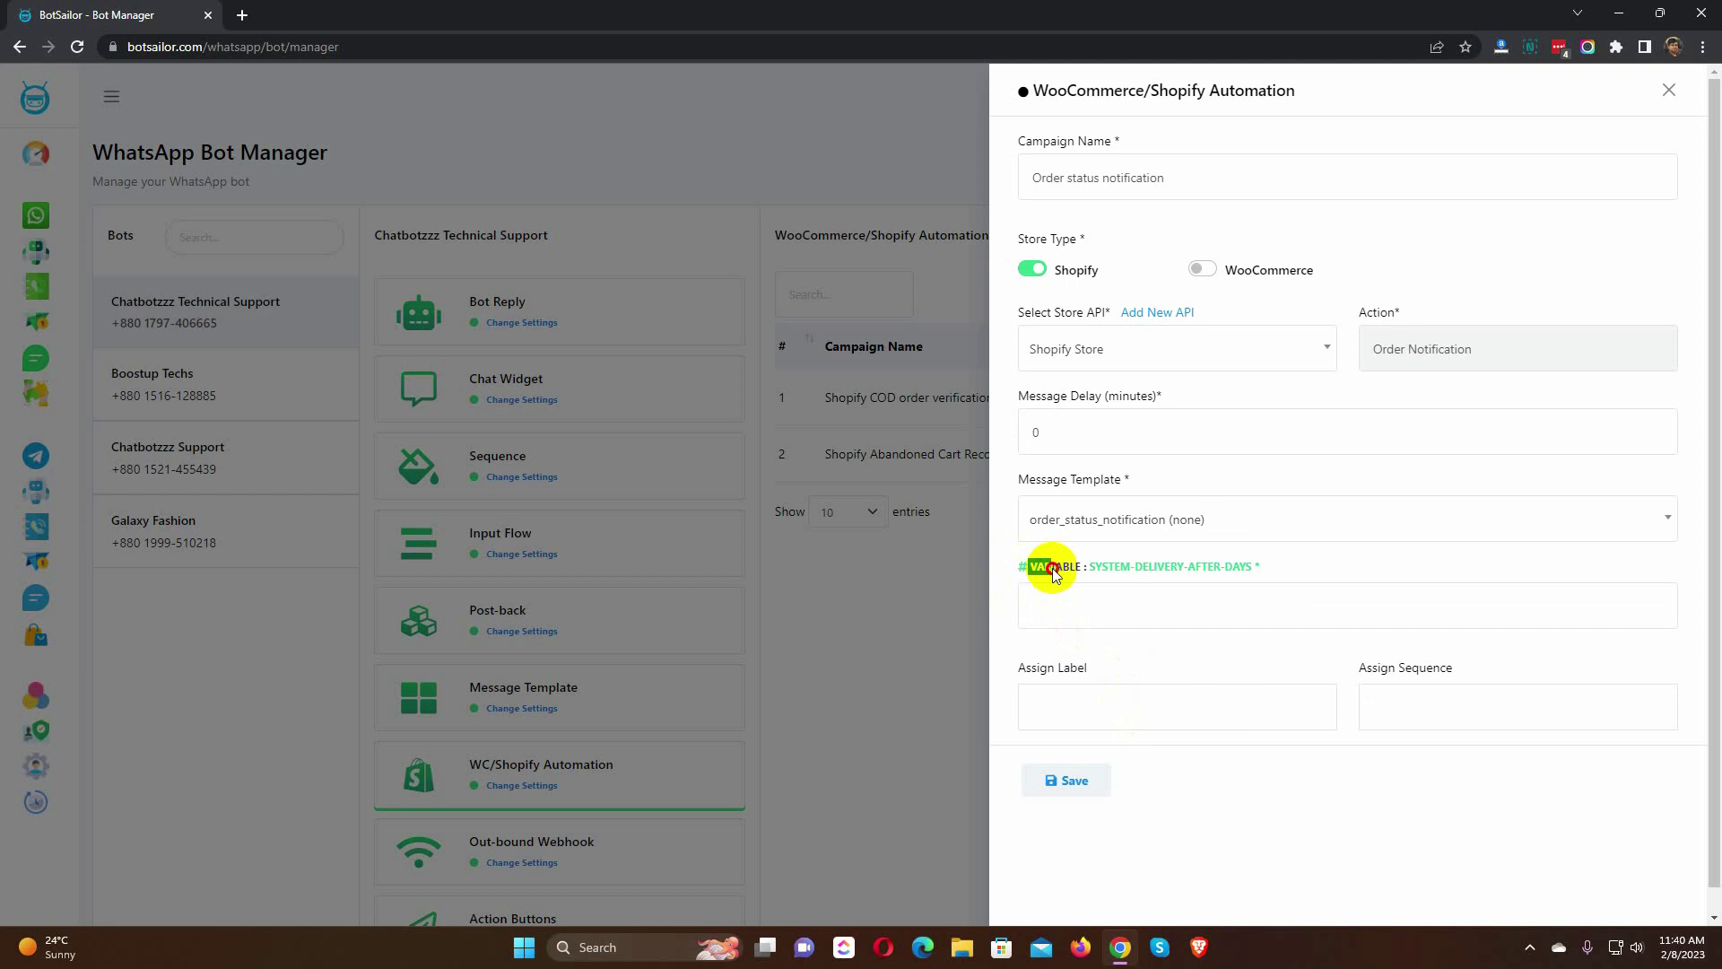
{"action": "left_click", "coordinate": [1291, 567]}
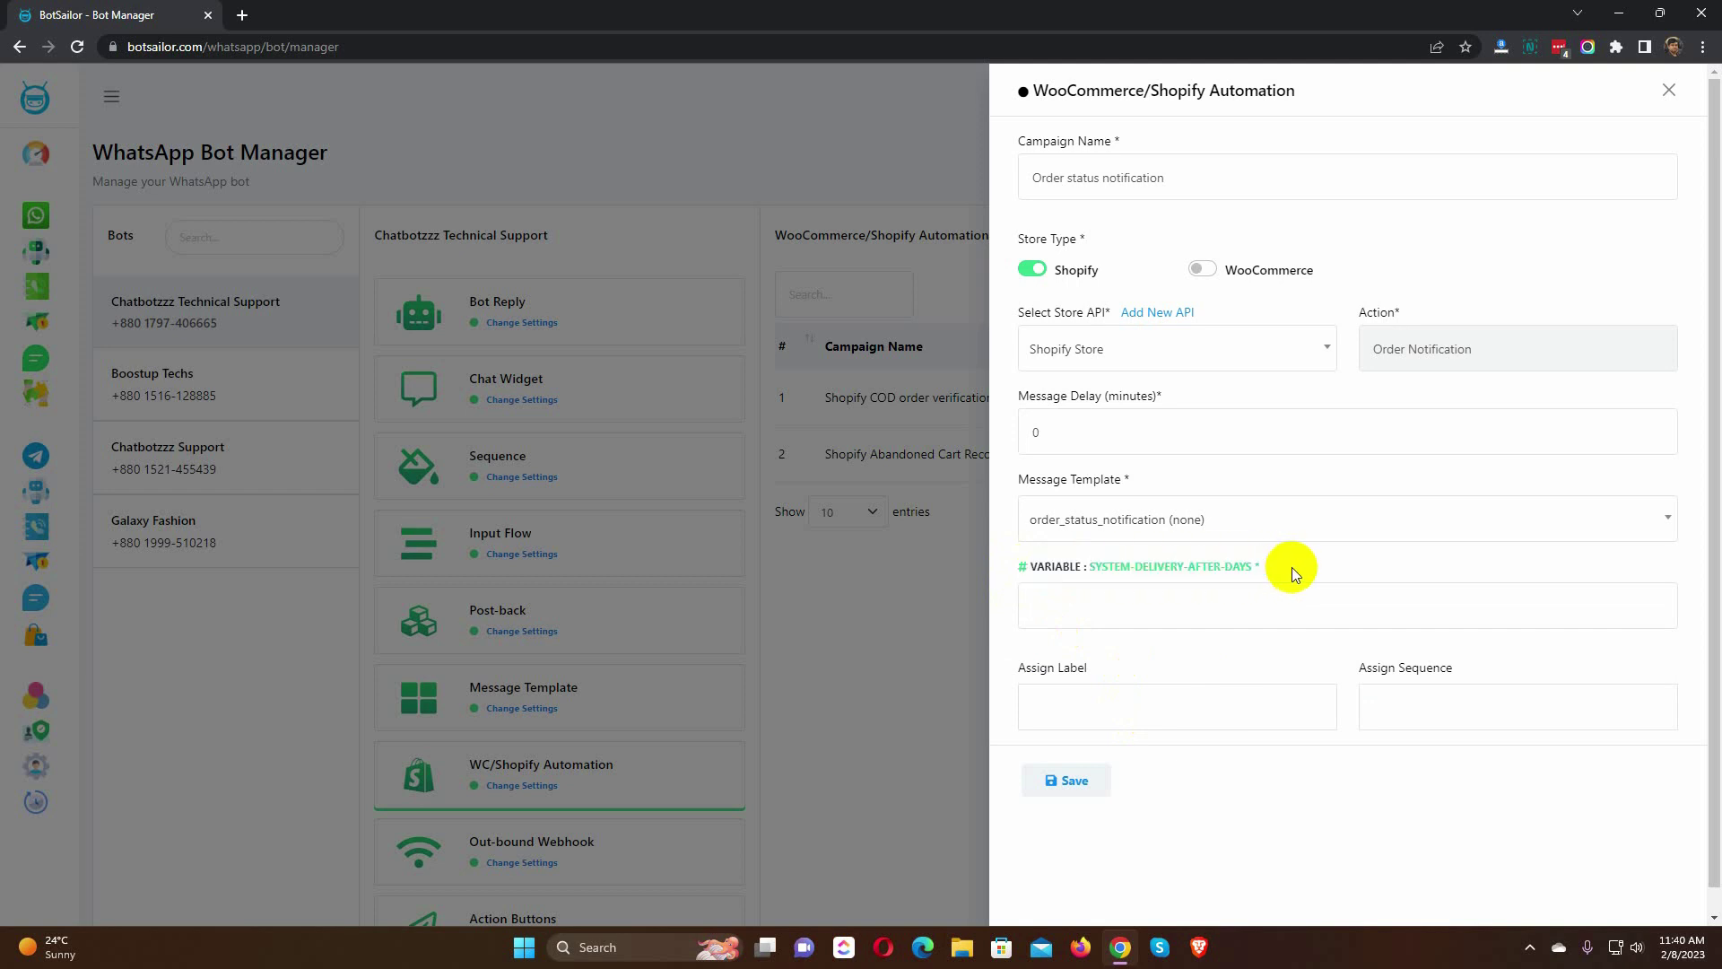
{"action": "left_click", "coordinate": [1083, 601]}
{"action": "type", "text": "3"}
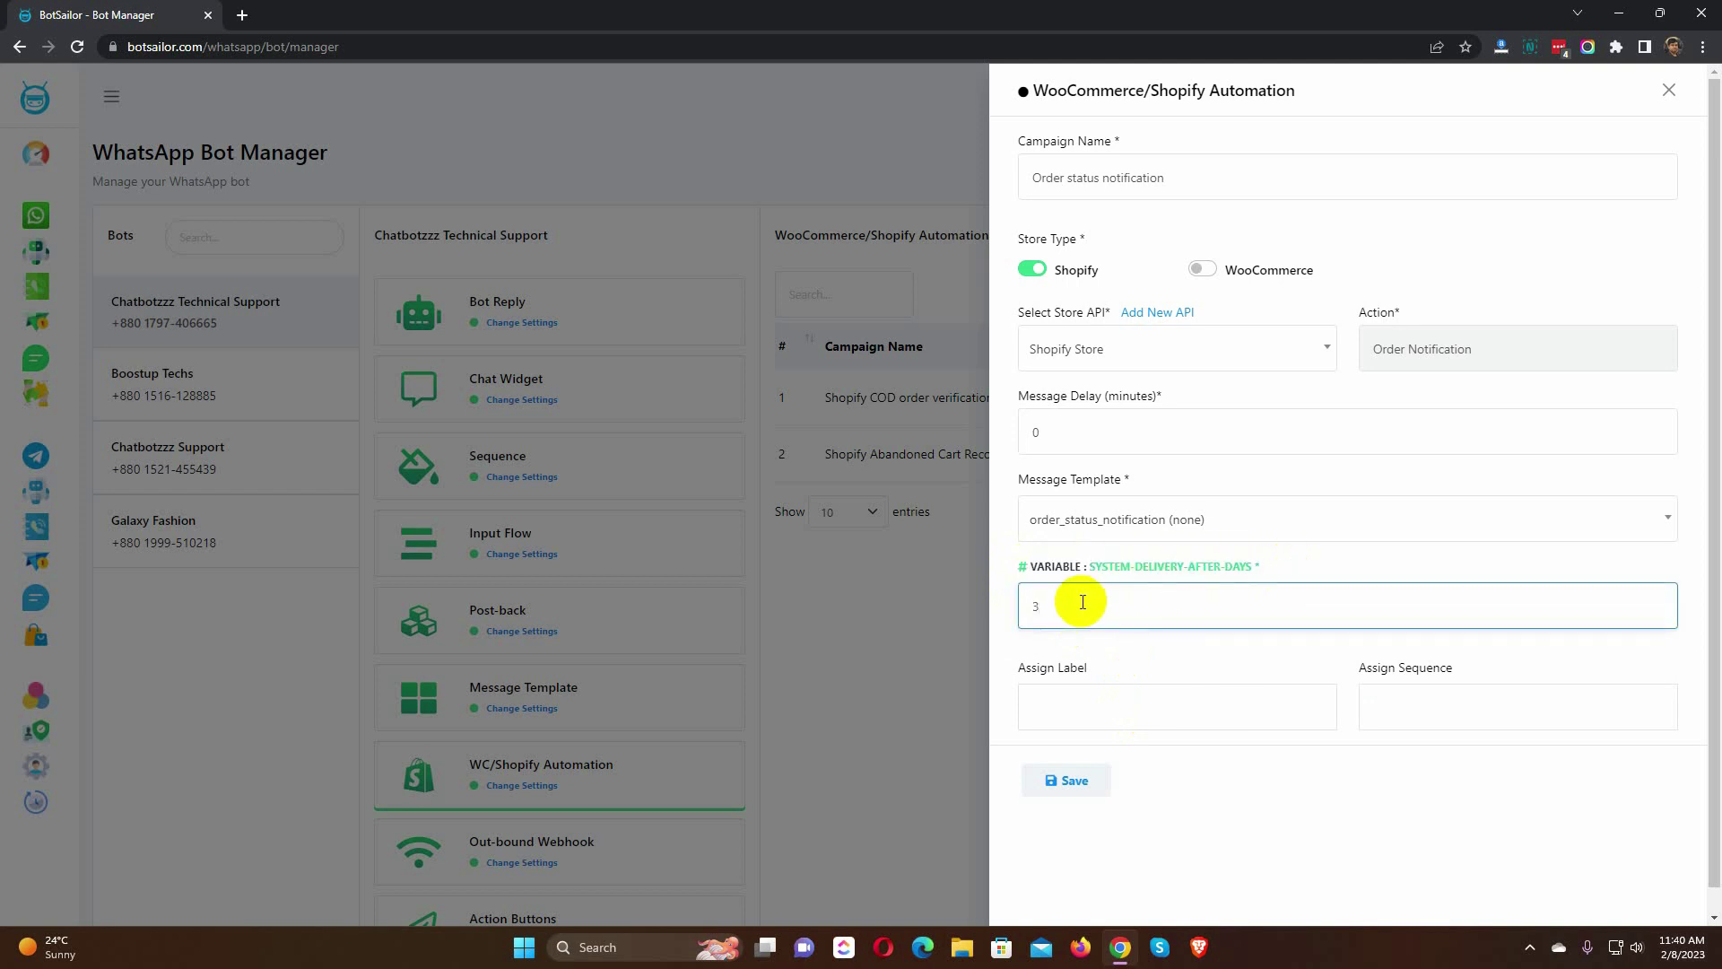
{"action": "key", "text": "BackSpace"}
{"action": "type", "text": "1"}
{"action": "left_click", "coordinate": [1283, 562]}
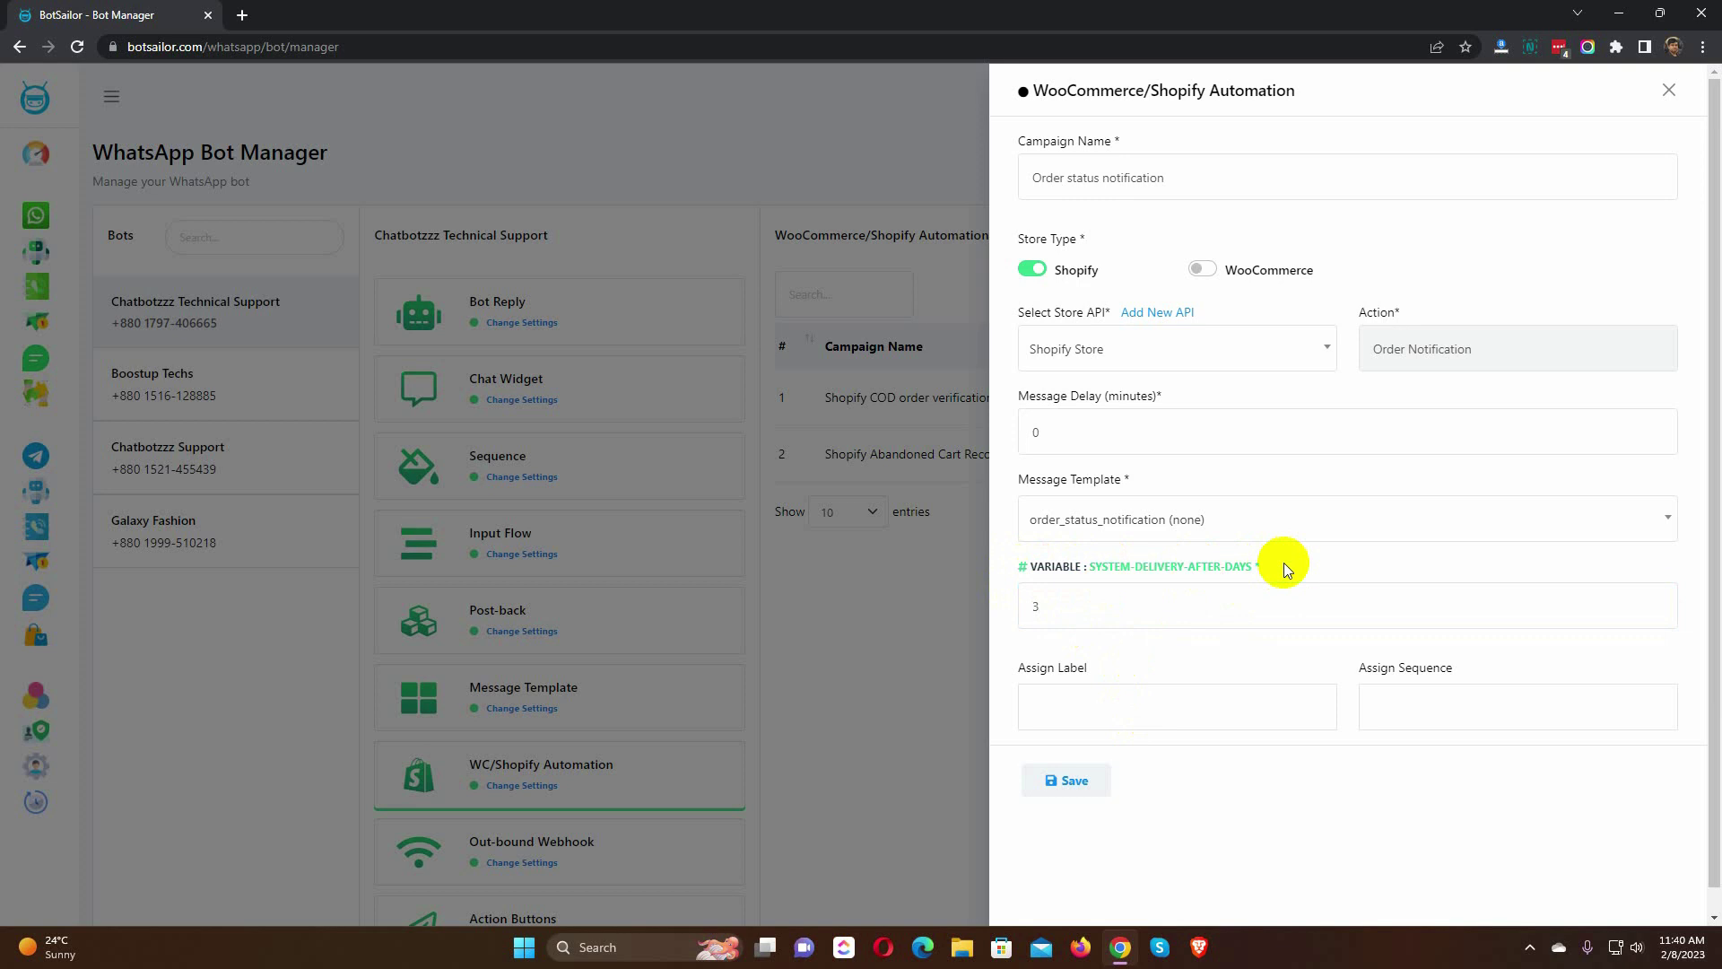
Step: Assign the Order Notification label and Shopify Store Sequence, then save the campaign
{"action": "scroll", "coordinate": [1283, 563], "scroll_direction": "down", "scroll_amount": 1}
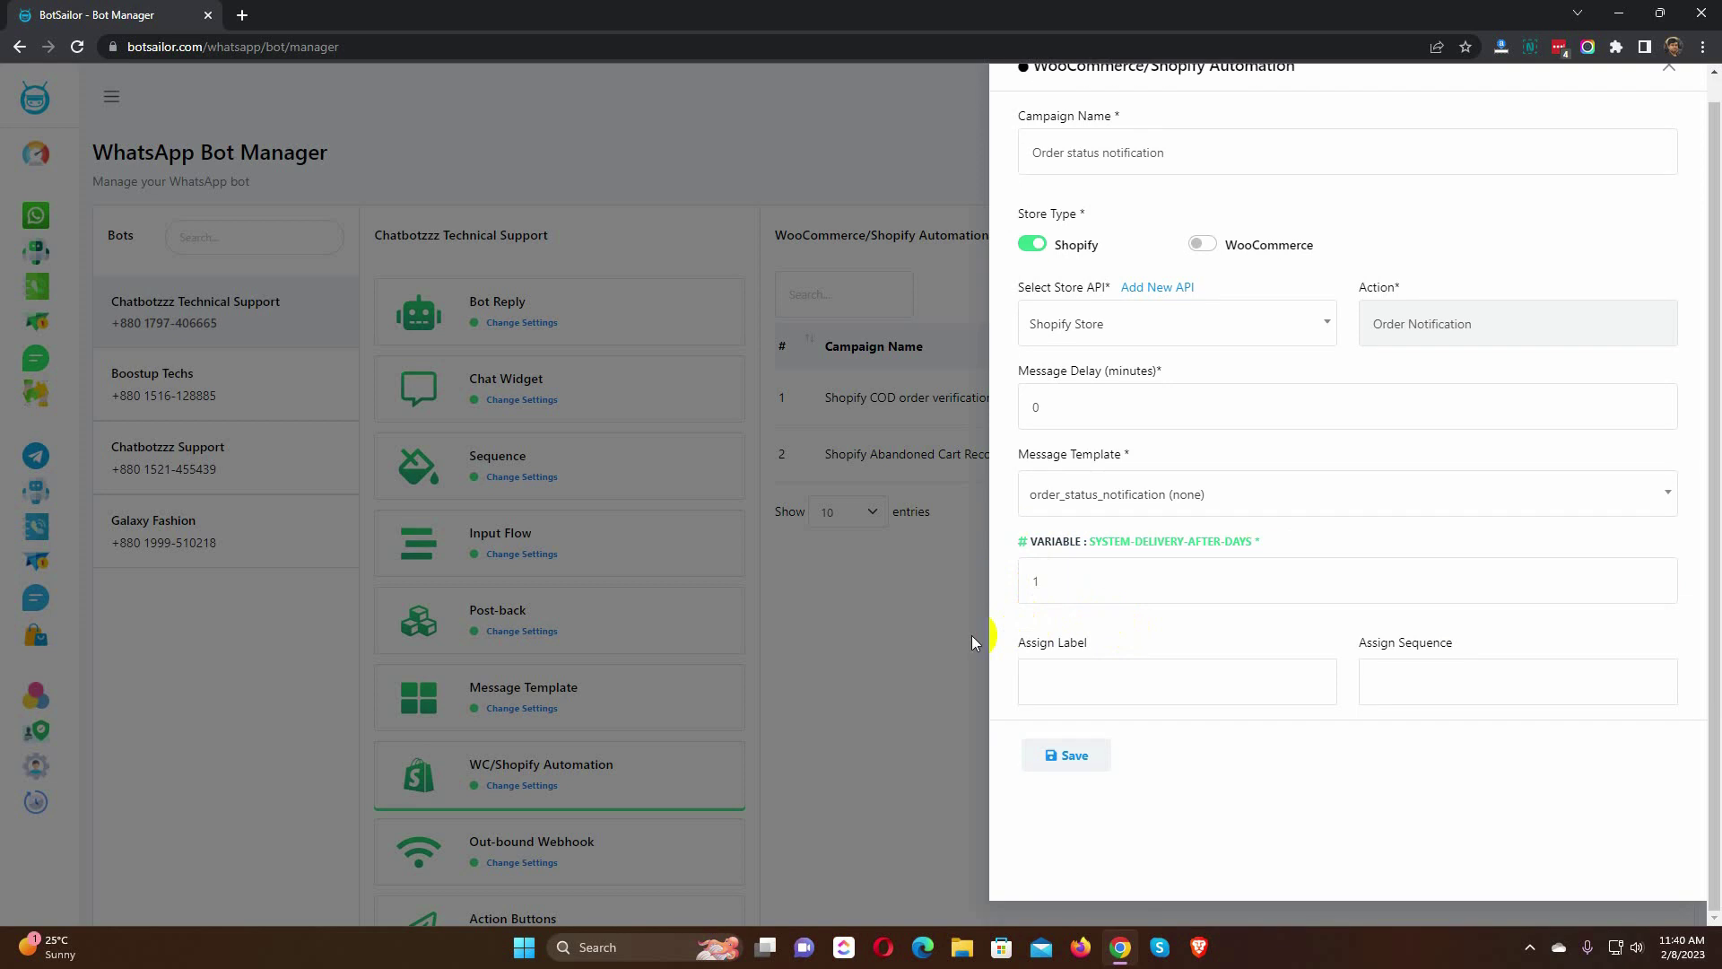
{"action": "left_click", "coordinate": [1040, 677]}
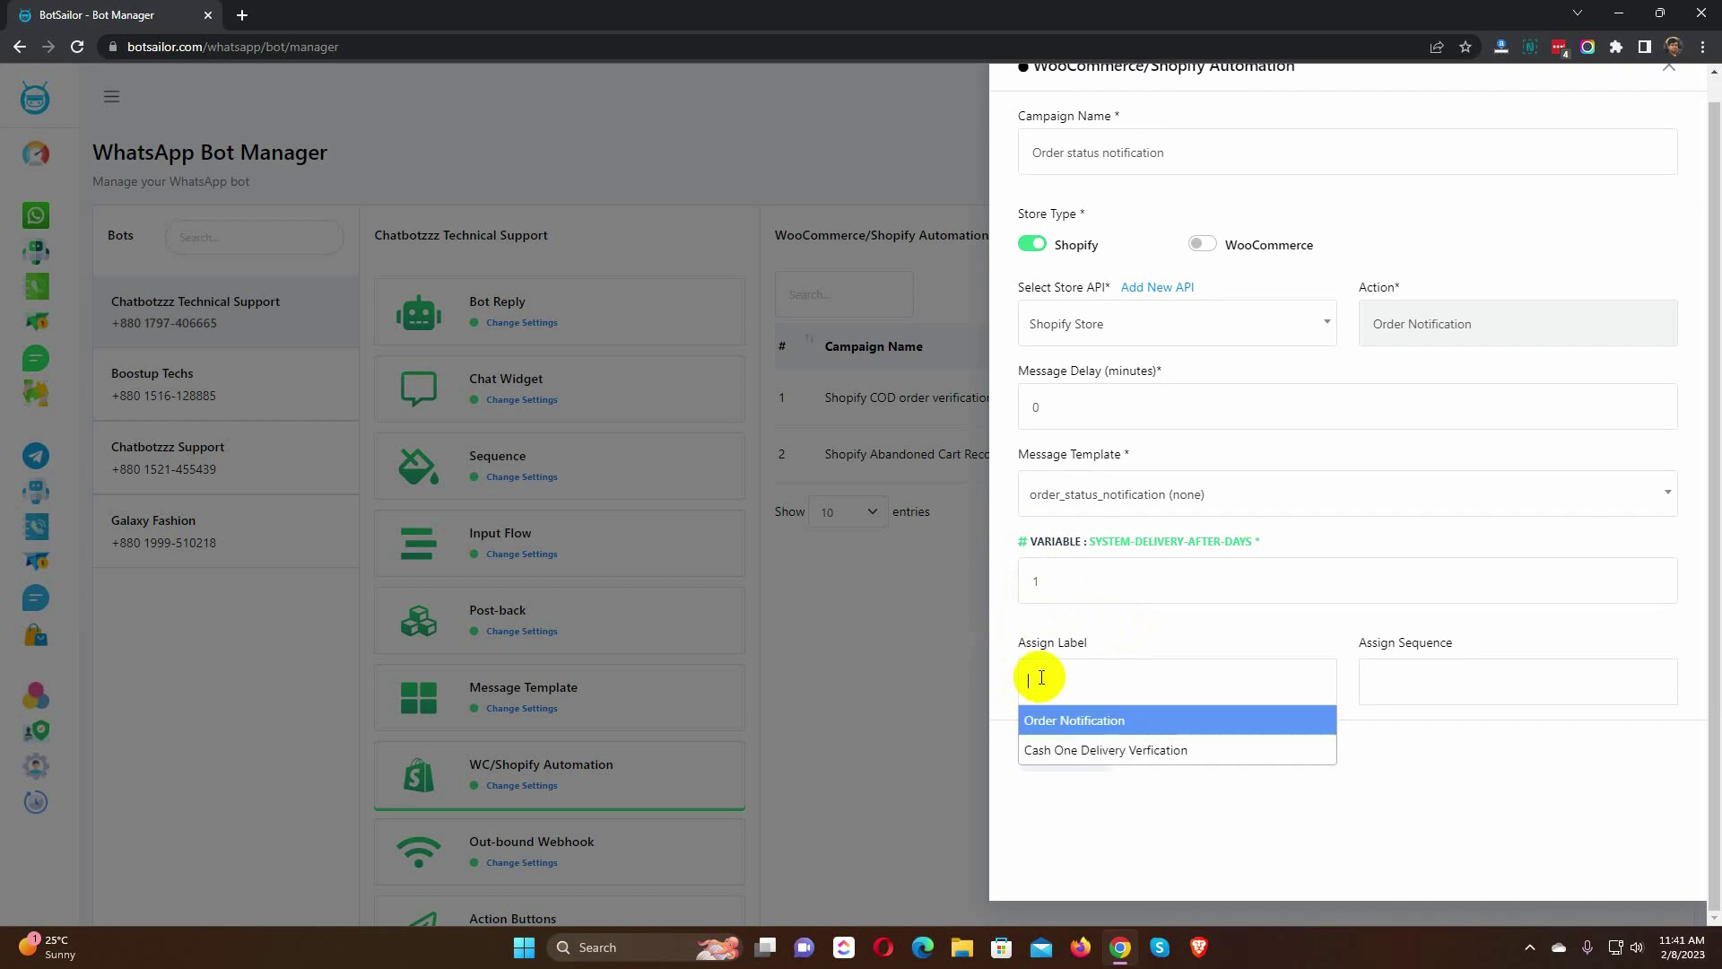
{"action": "left_click", "coordinate": [1081, 722]}
{"action": "left_click_drag", "start_coordinate": [1014, 643], "coordinate": [1109, 639]}
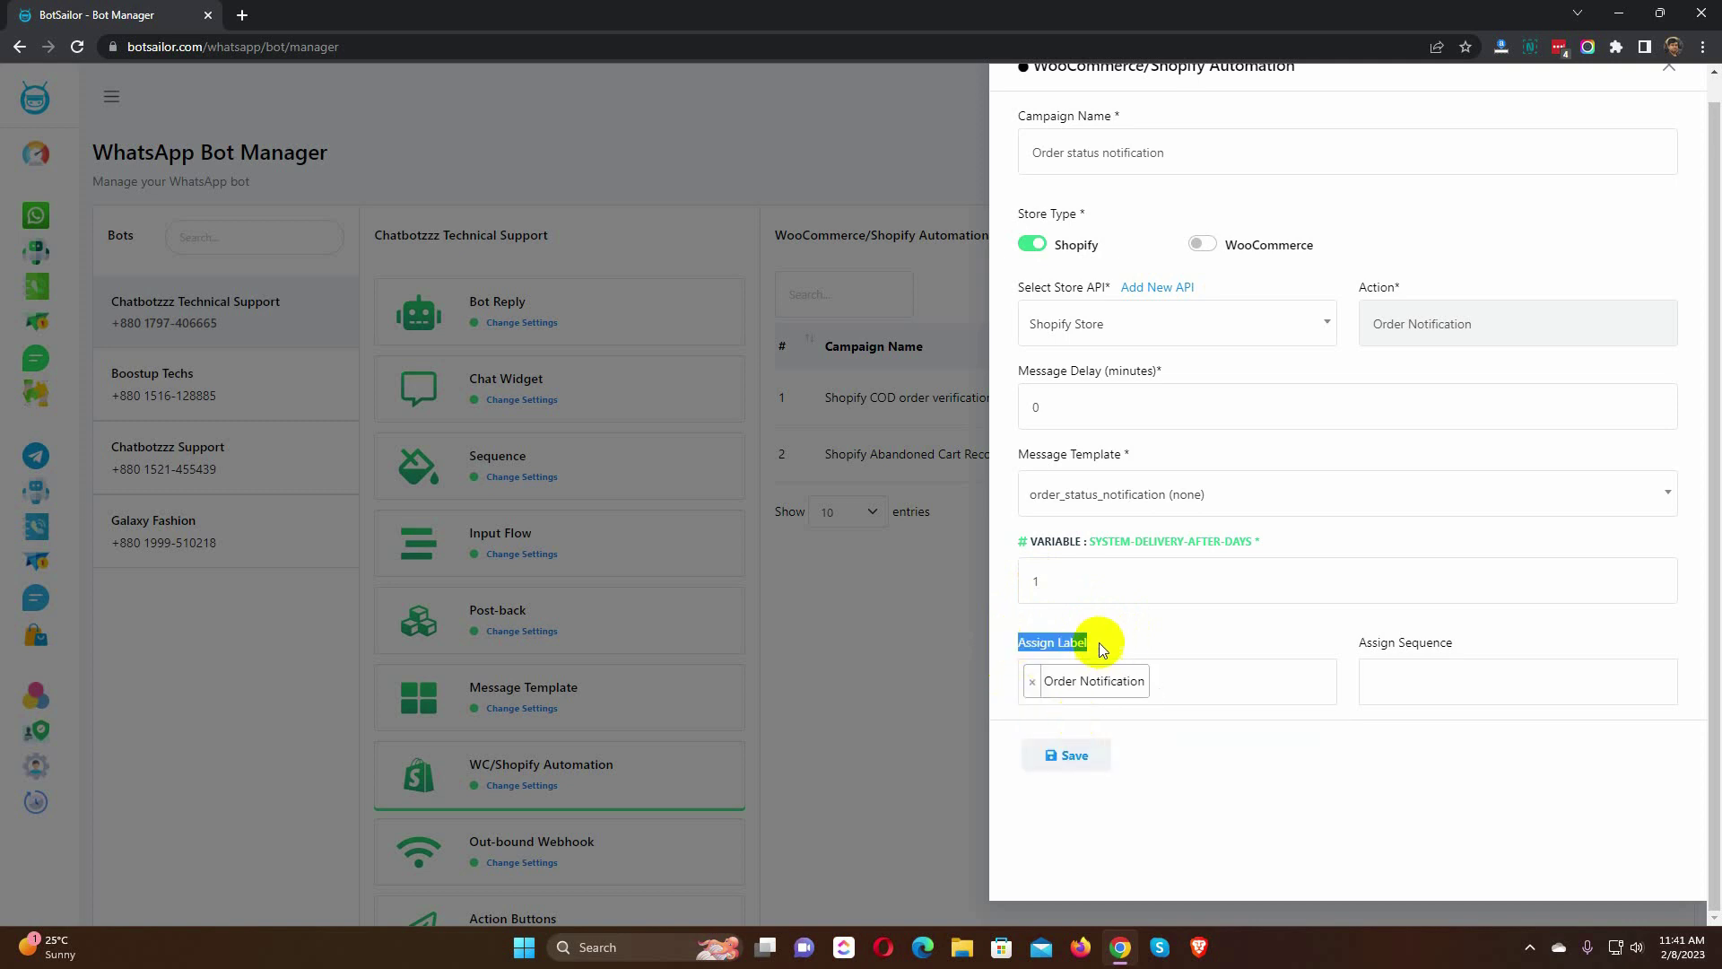
{"action": "left_click", "coordinate": [1406, 683]}
{"action": "left_click", "coordinate": [1417, 719]}
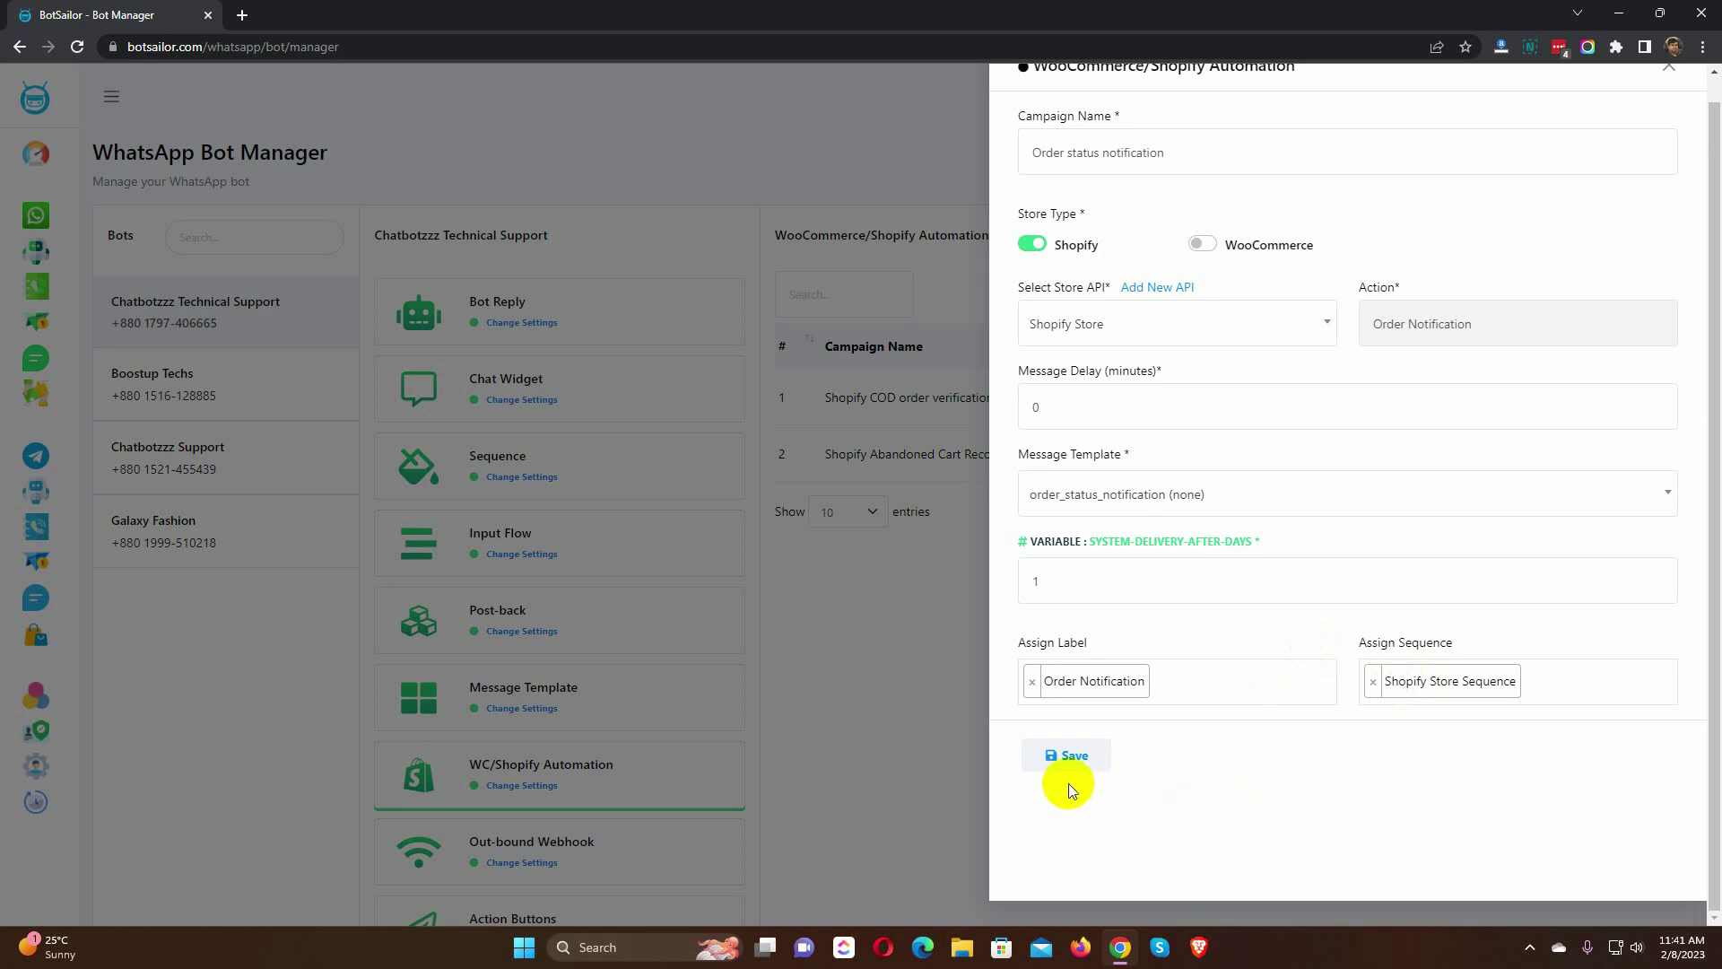
{"action": "left_click", "coordinate": [1073, 760]}
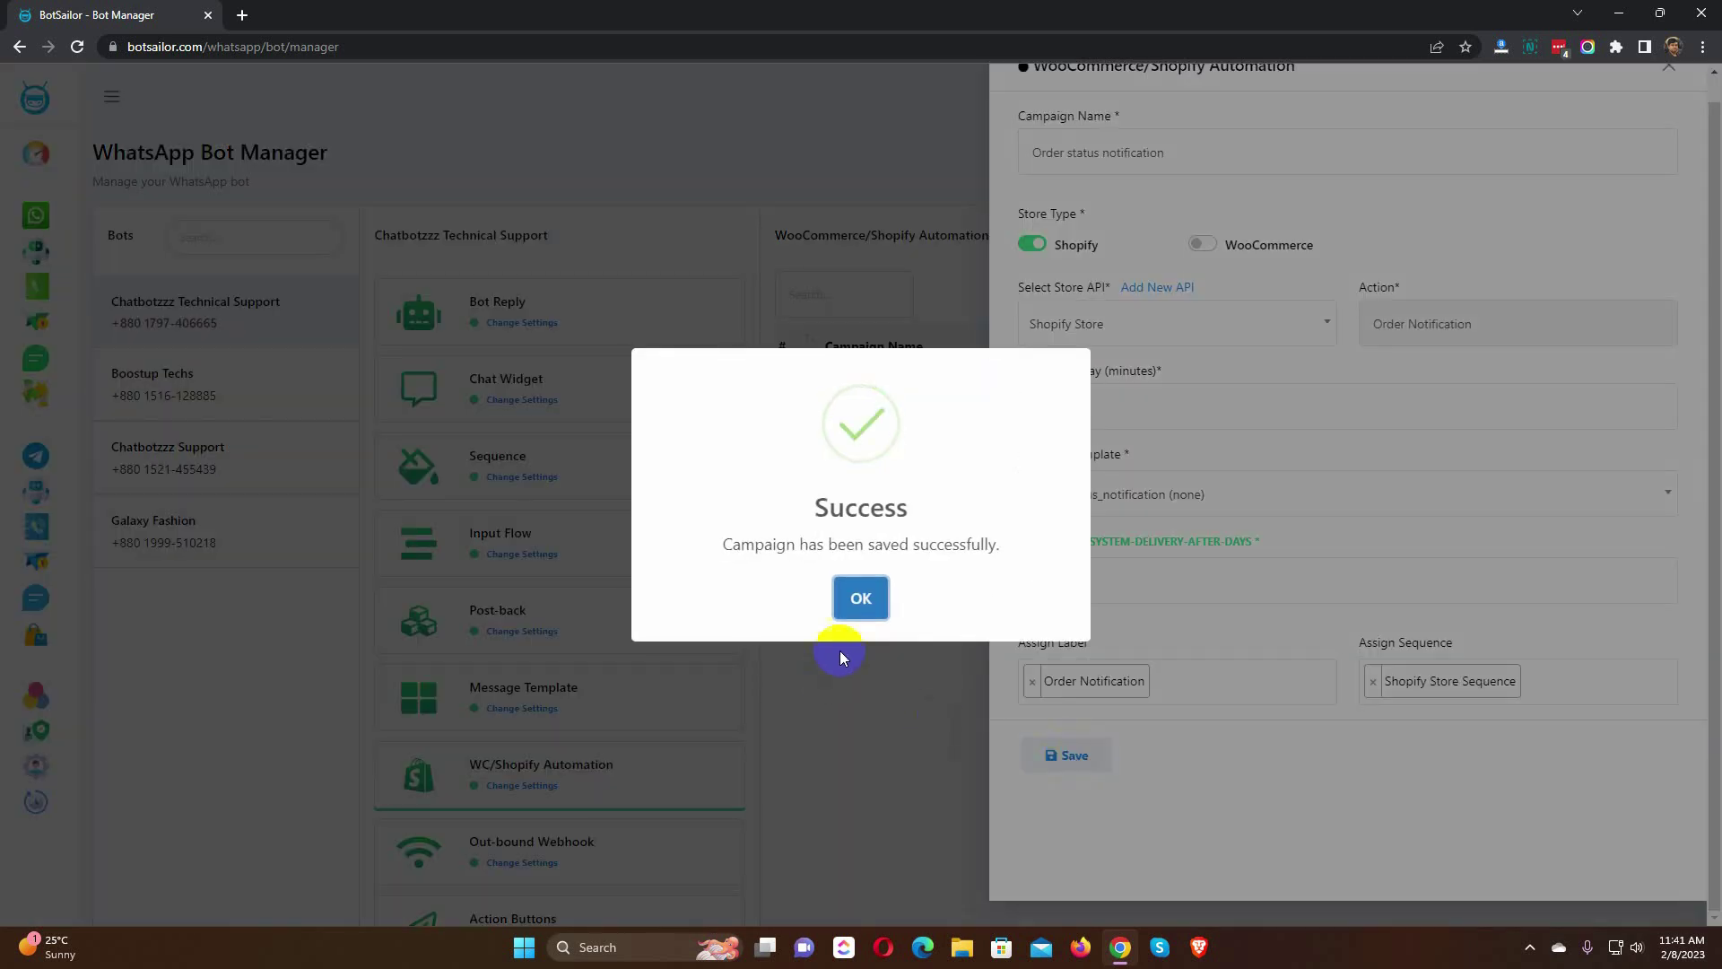
{"action": "left_click", "coordinate": [856, 599]}
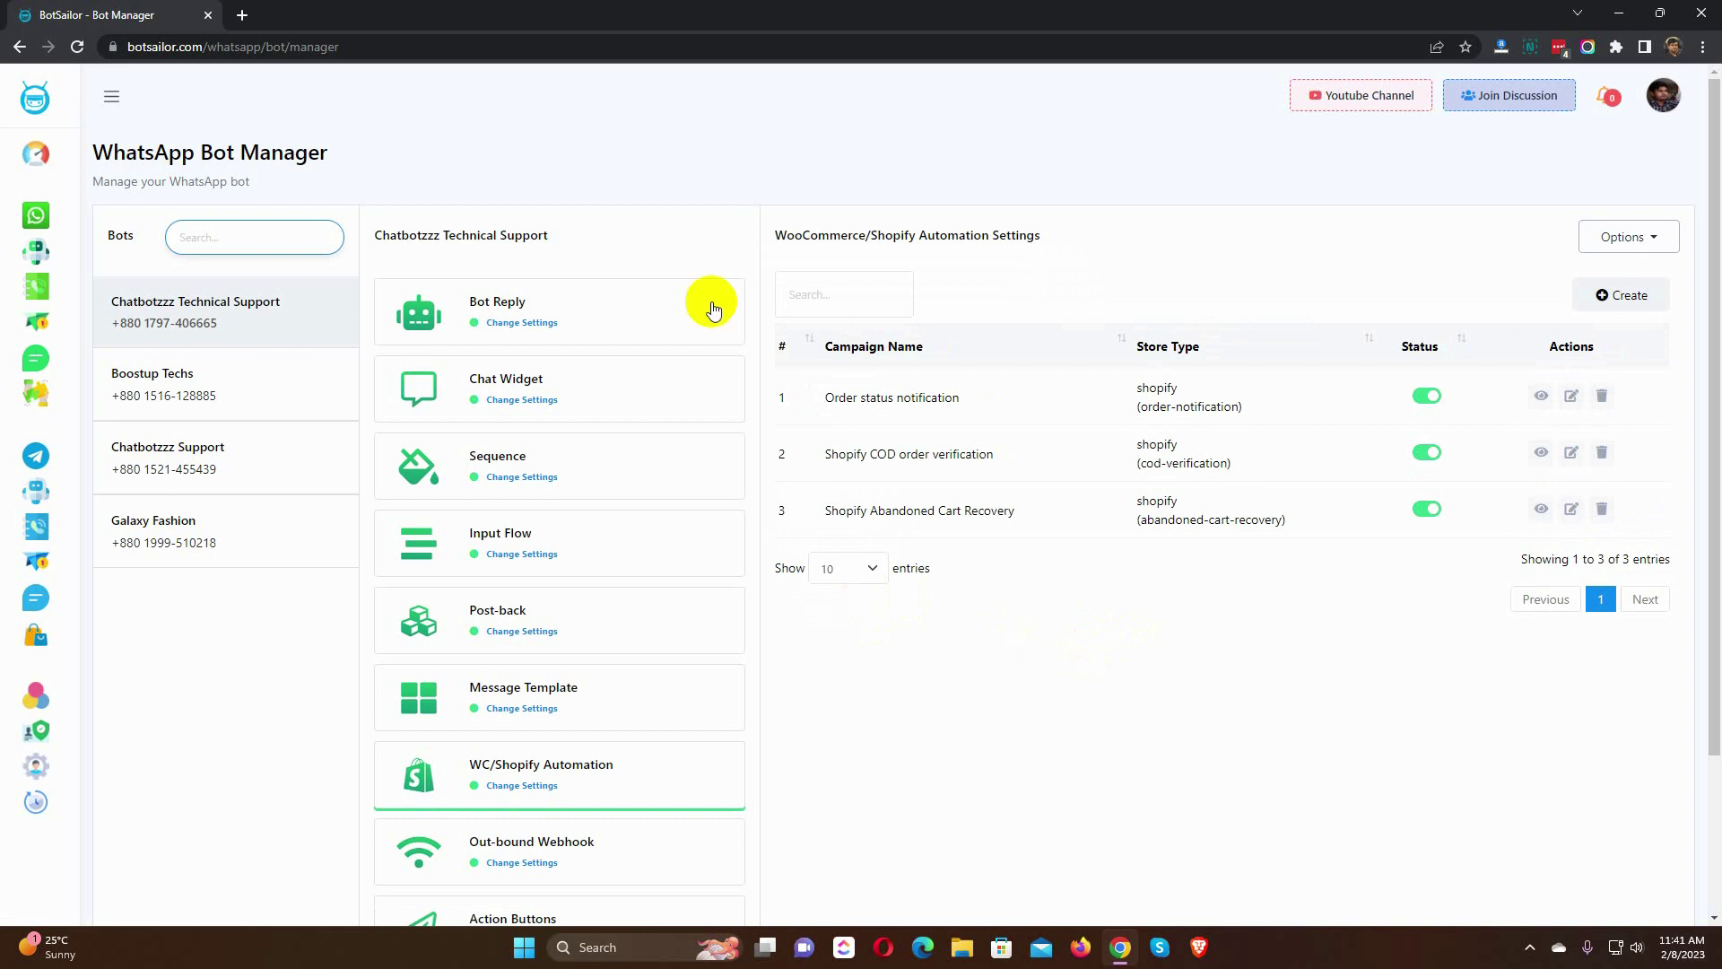
Step: Place a cash-on-delivery test order in the Shopify store from a new browser tab
{"action": "left_click", "coordinate": [242, 15]}
{"action": "type", "text": "sho"}
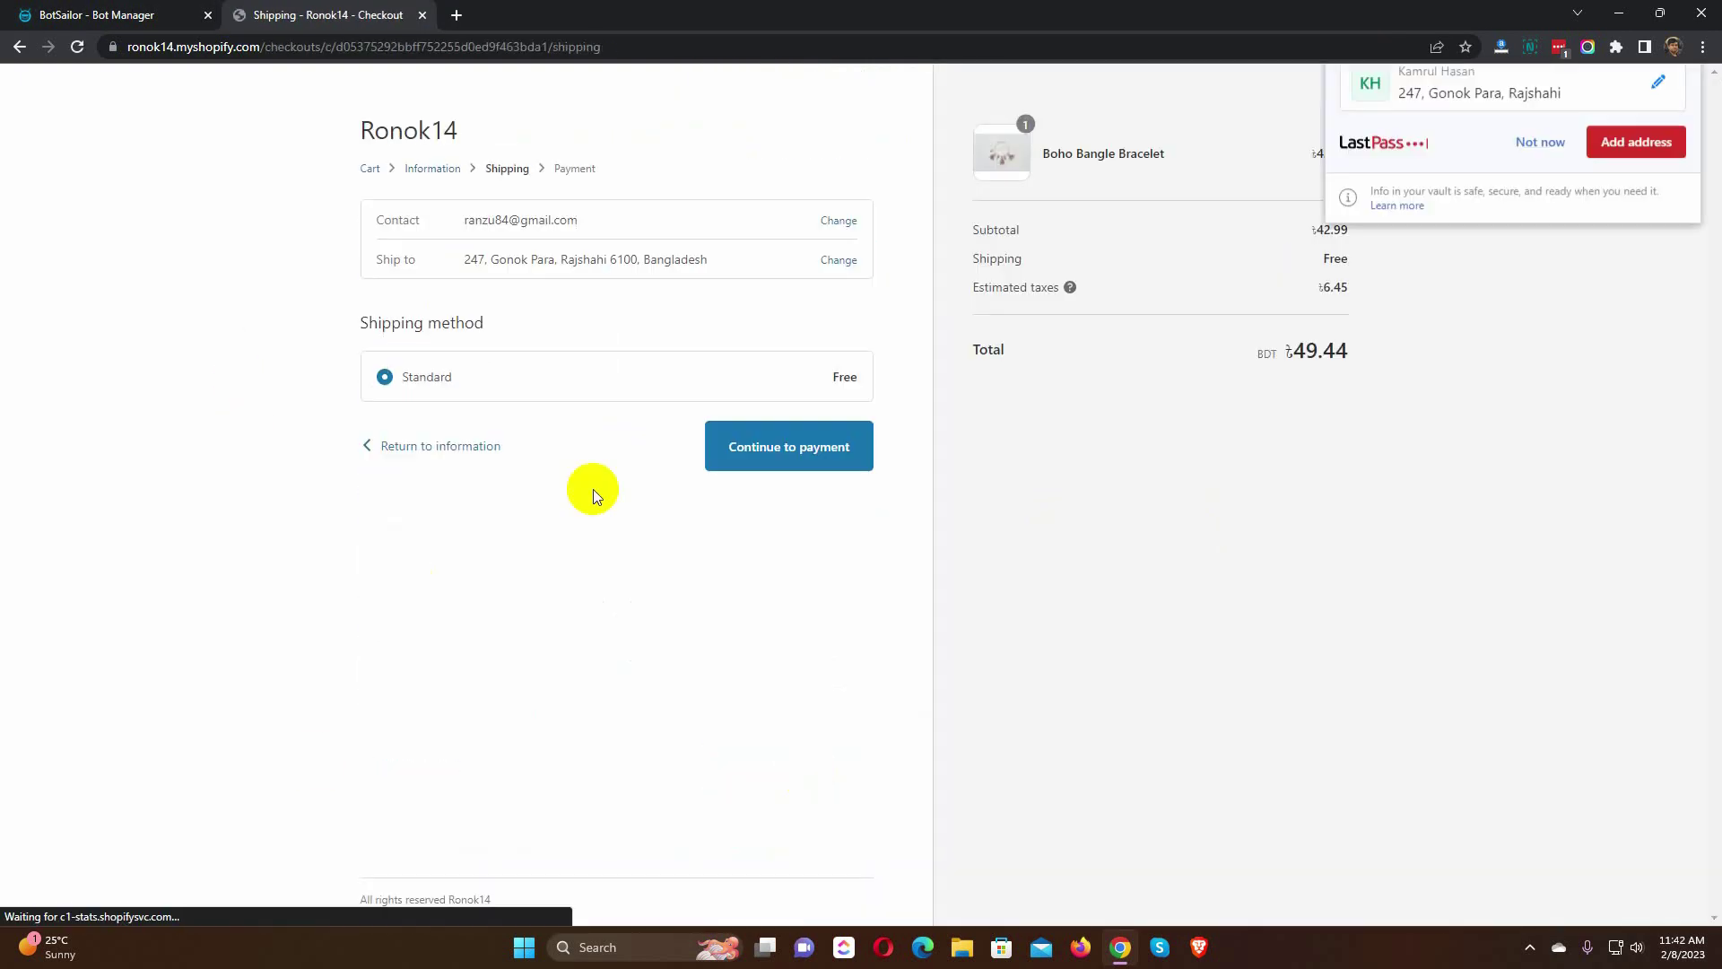
{"action": "left_click", "coordinate": [750, 458]}
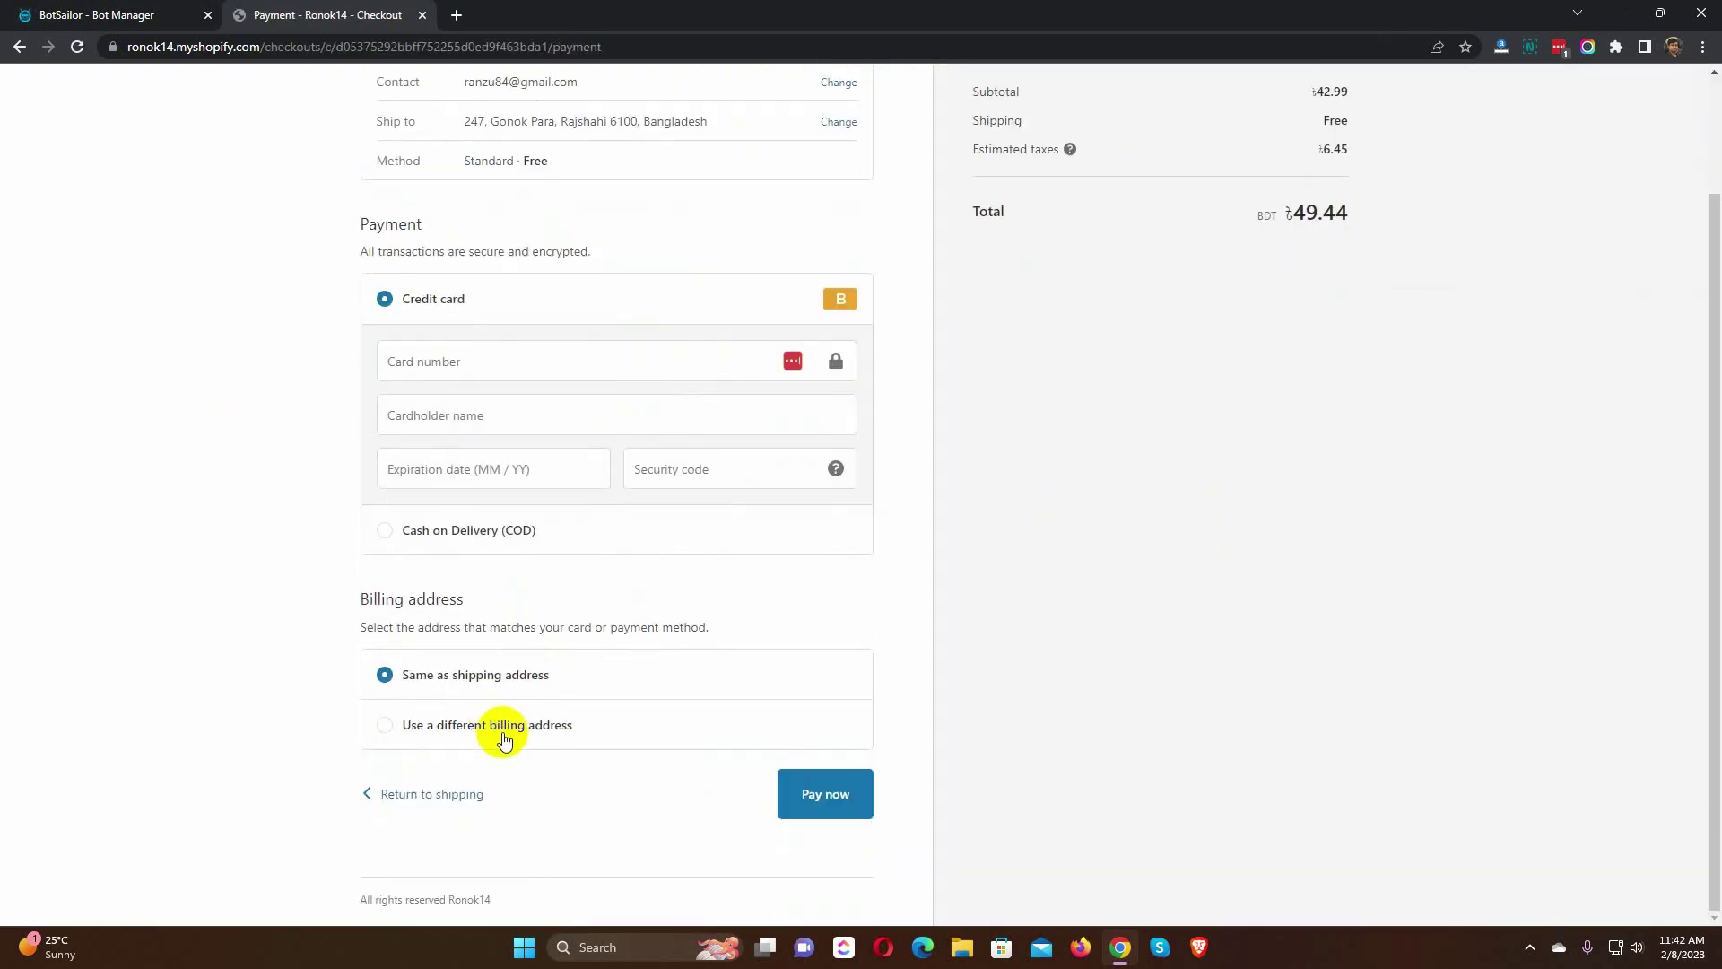
{"action": "left_click", "coordinate": [818, 793]}
{"action": "scroll", "coordinate": [500, 580], "scroll_direction": "down", "scroll_amount": 8}
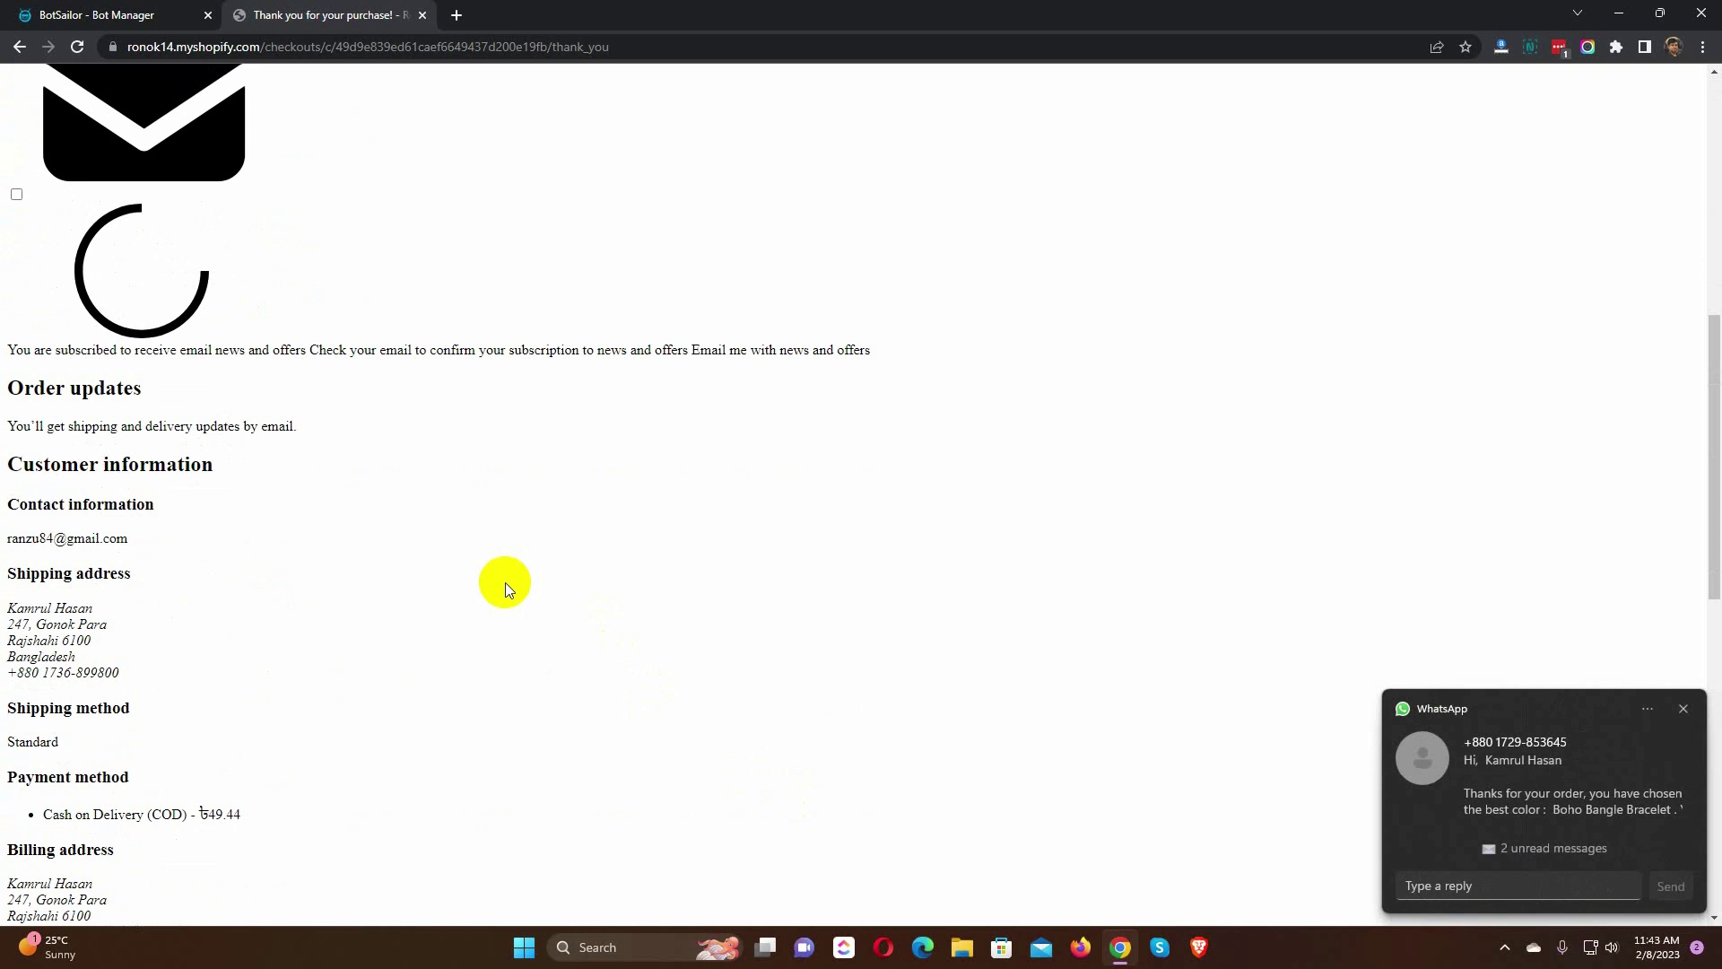
{"action": "scroll", "coordinate": [504, 583], "scroll_direction": "up", "scroll_amount": 8}
Step: Open the incoming WhatsApp chat showing the Boho Bangle Bracelet order and COD verification messages
{"action": "left_click", "coordinate": [1601, 814]}
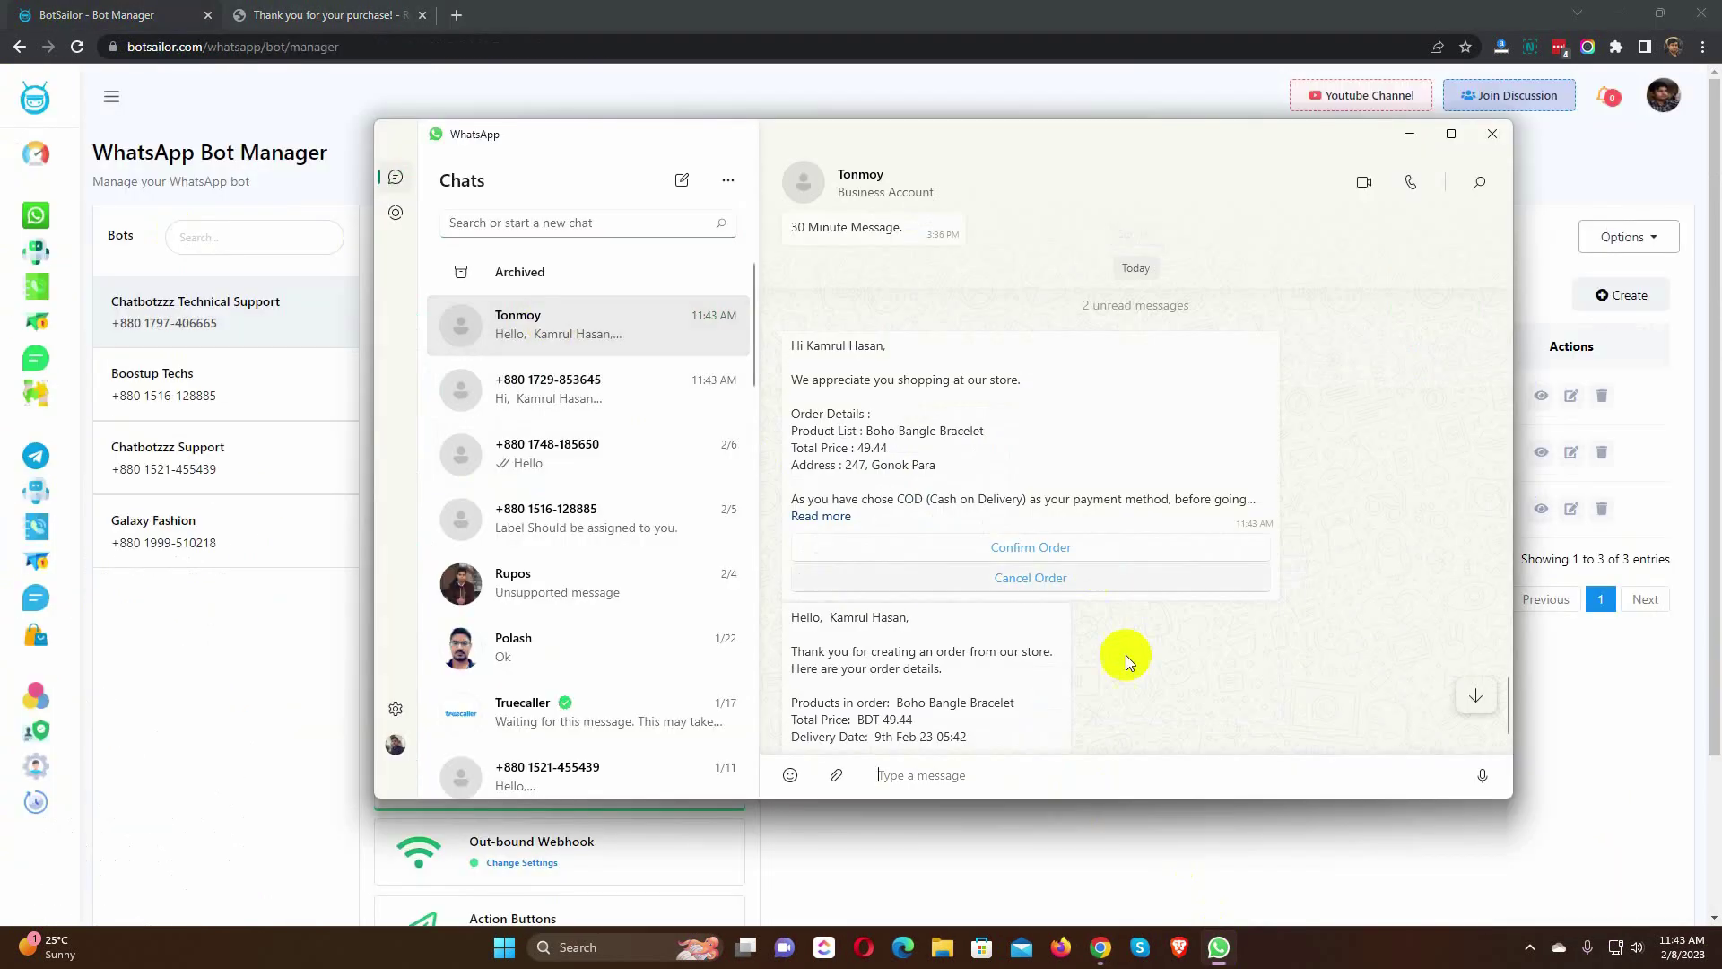